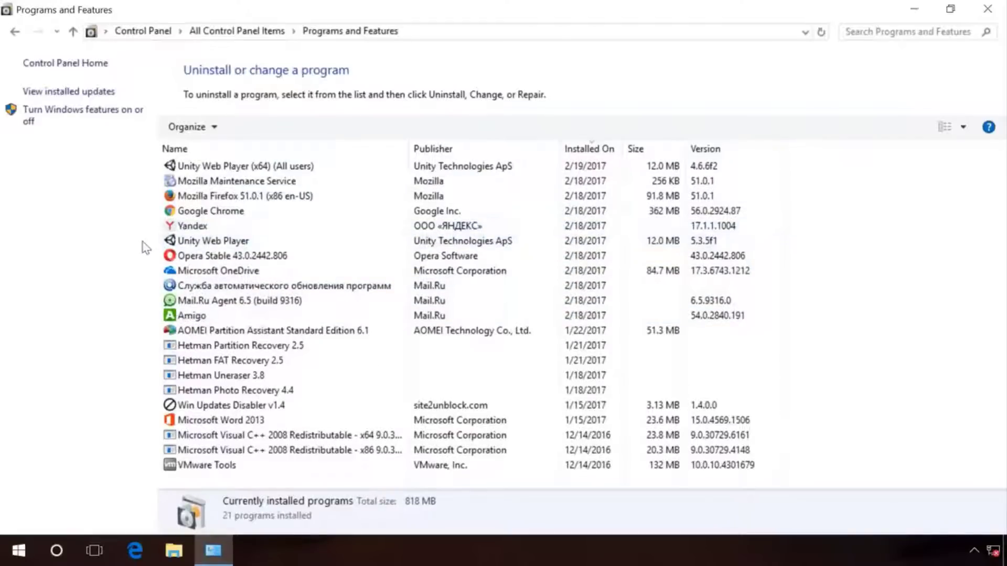
Uninstall the Unity Web Player program, the entry with version 5.3.5f1
right_click(191, 243)
click(222, 255)
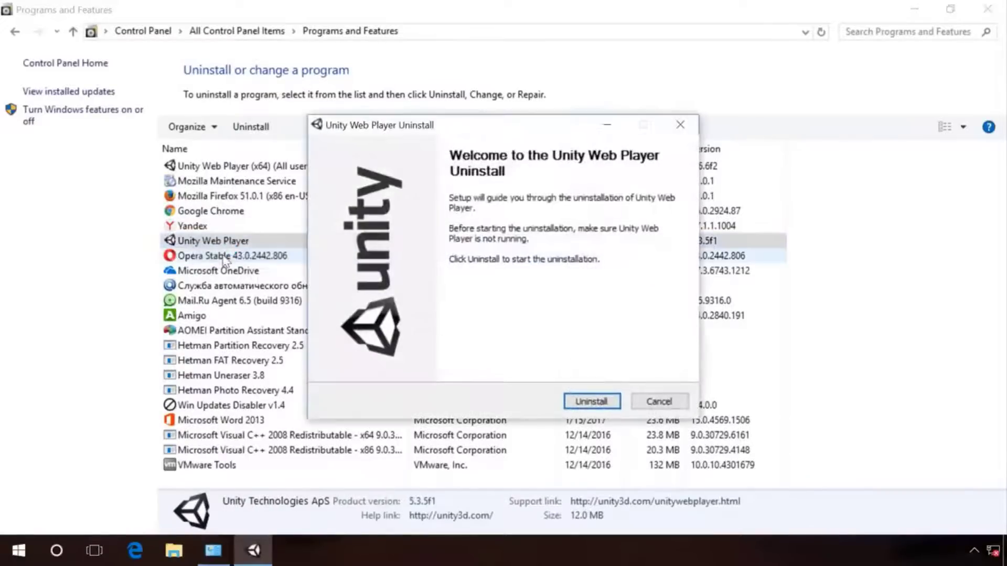
click(577, 402)
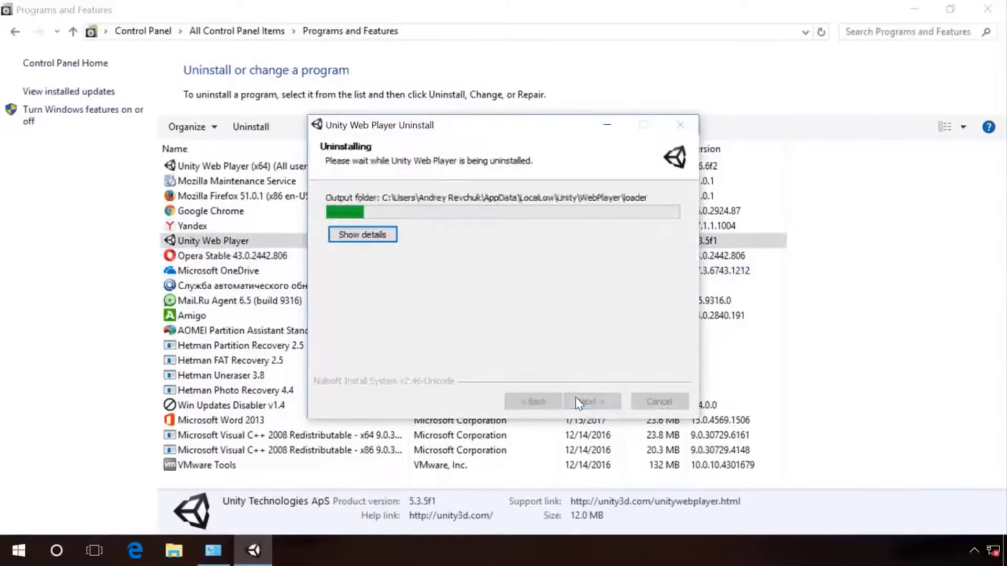
click(580, 402)
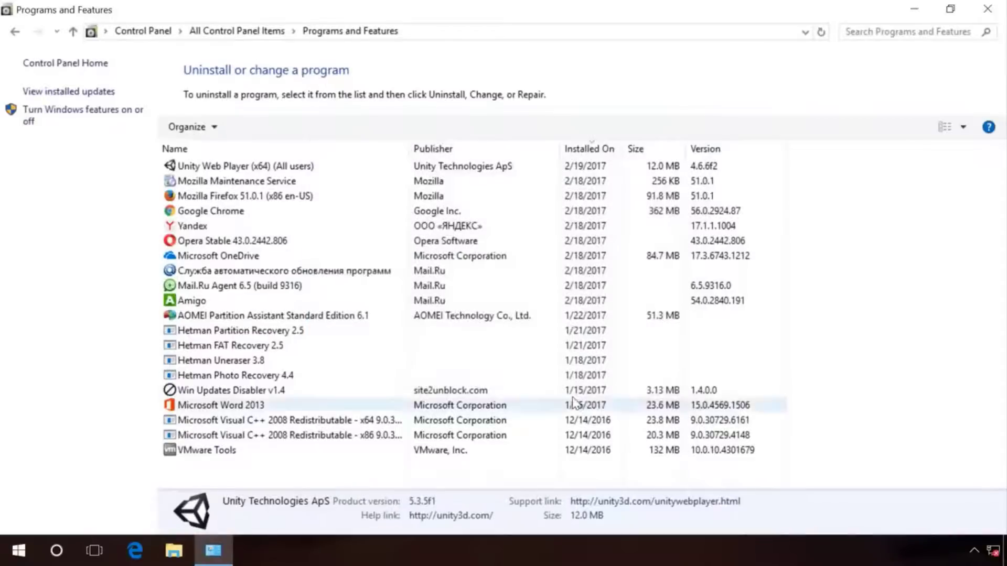
Uninstall the Mail.Ru program "Служба автоматического обновления программ" and confirm its removal
right_click(220, 270)
click(247, 282)
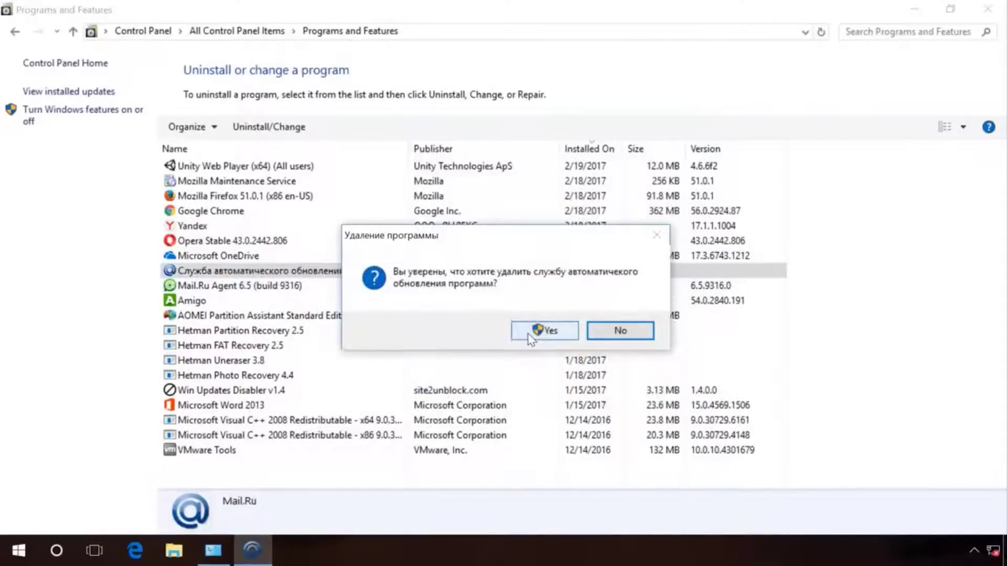
click(529, 335)
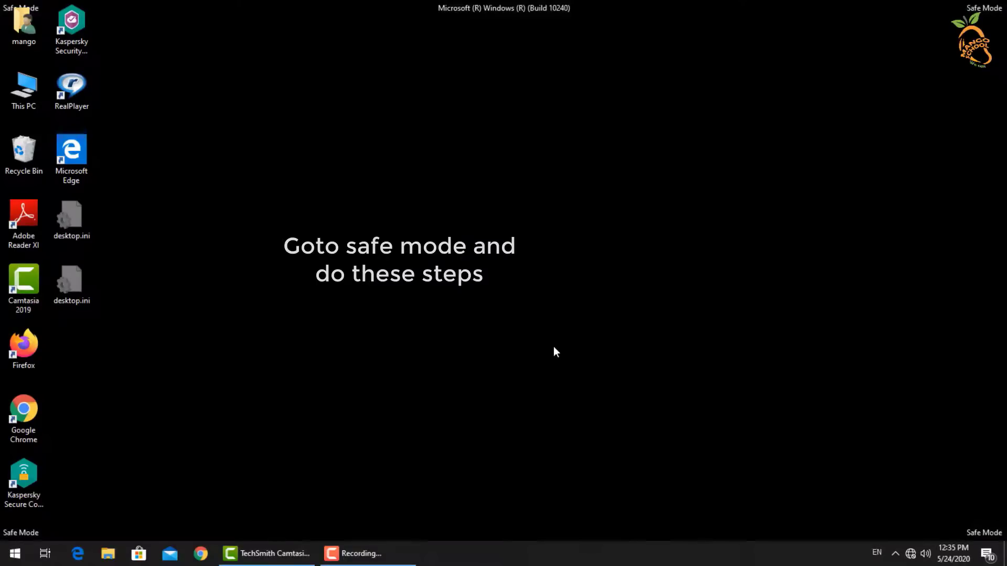
In File Explorer, open the ProgramData\Microsoft folder on Local Disk (C:)
click(108, 555)
scroll(116, 323, down, 5)
click(103, 342)
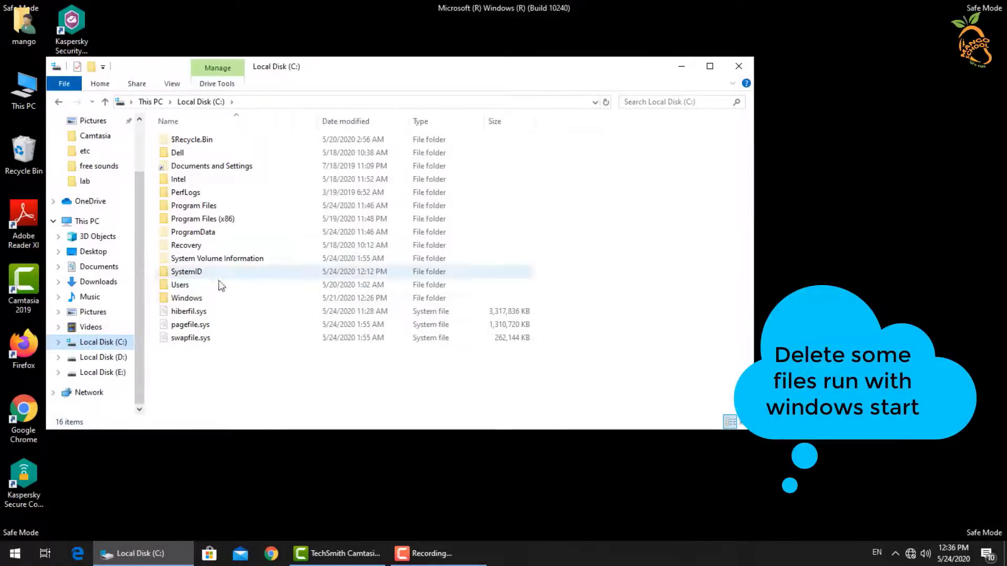
double_click(215, 231)
scroll(260, 282, down, 3)
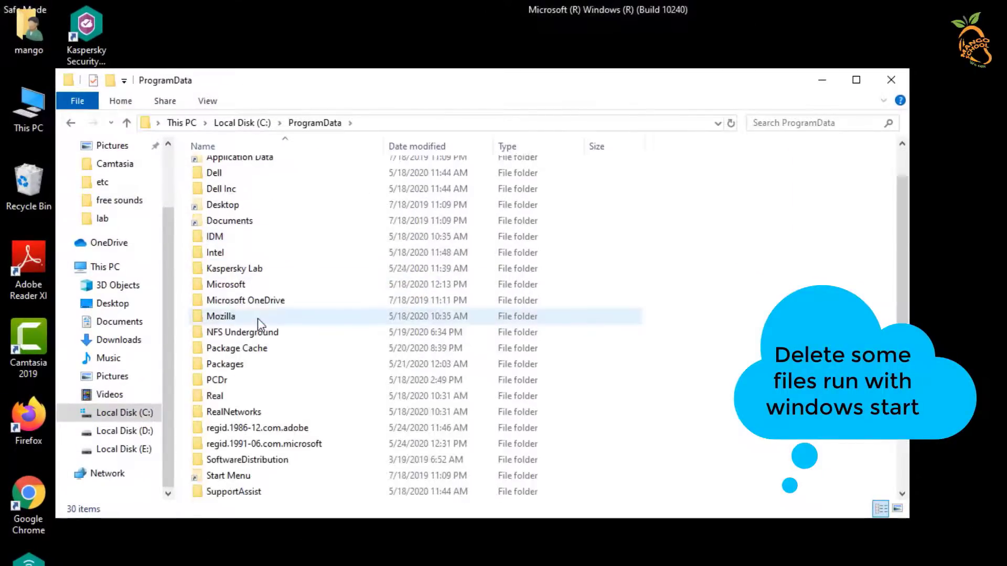
double_click(237, 190)
scroll(231, 293, down, 5)
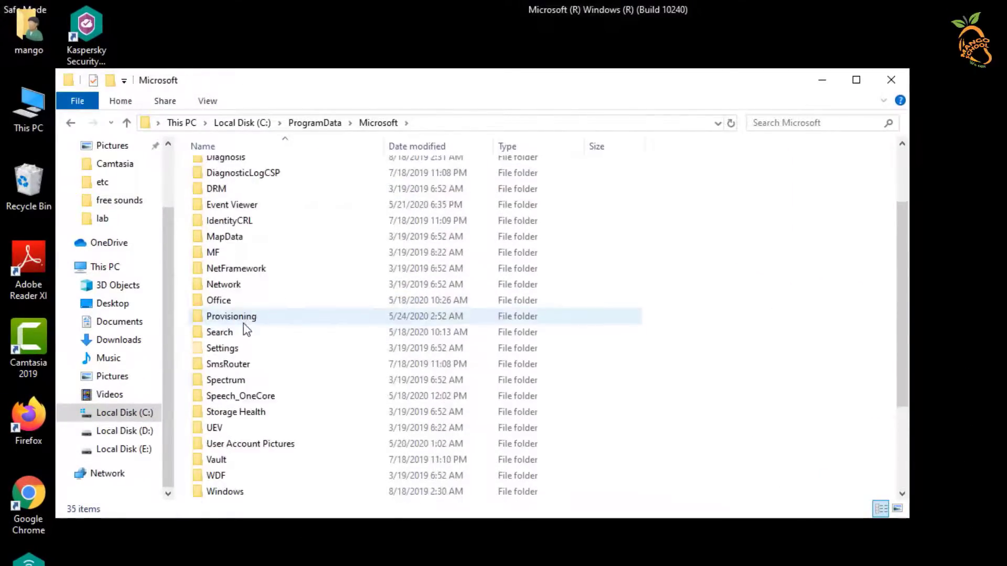
Delete tappi.loc and xman6.exe from the Windows\Start Menu\Programs\Startup folder
double_click(225, 395)
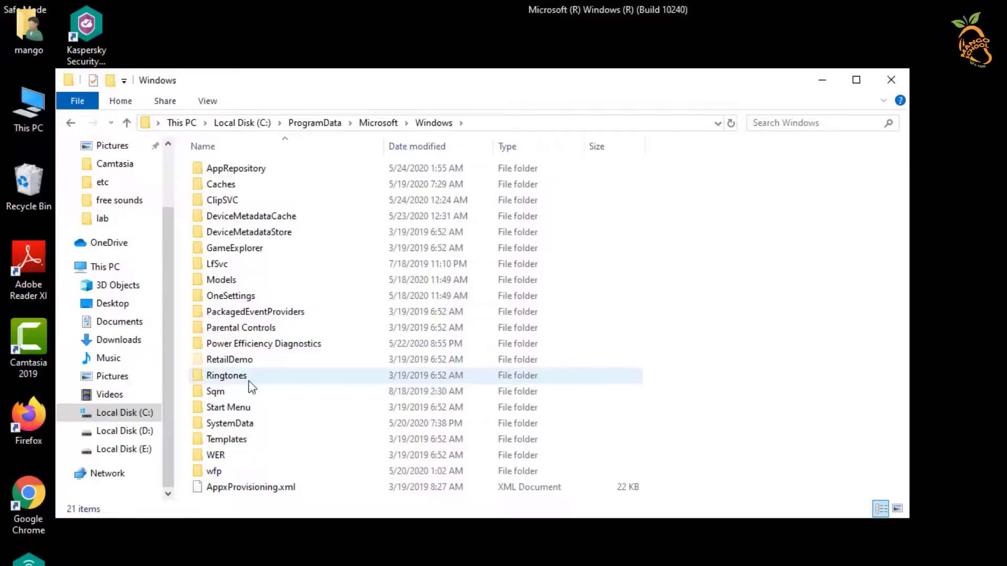
double_click(241, 408)
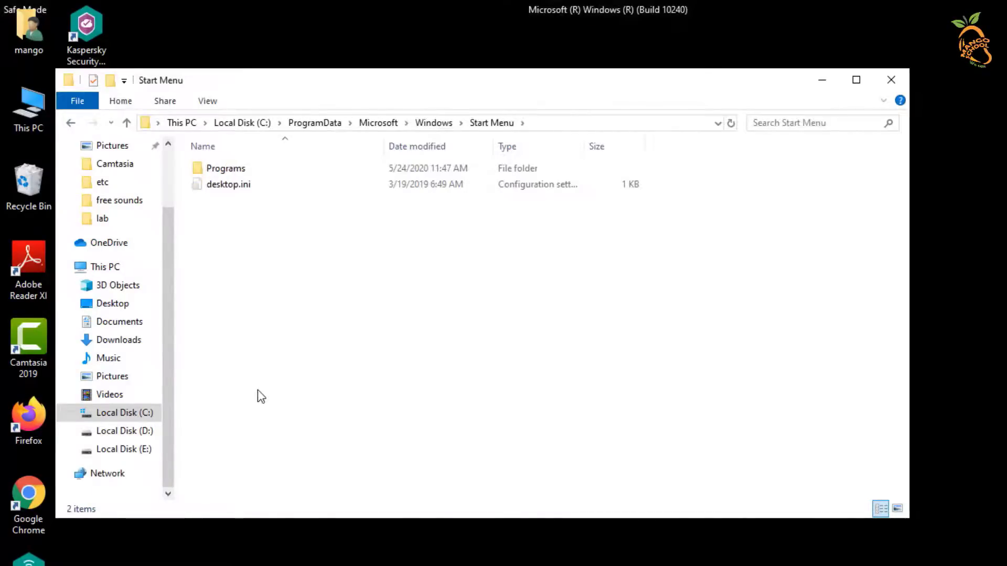
double_click(231, 168)
click(234, 314)
double_click(235, 314)
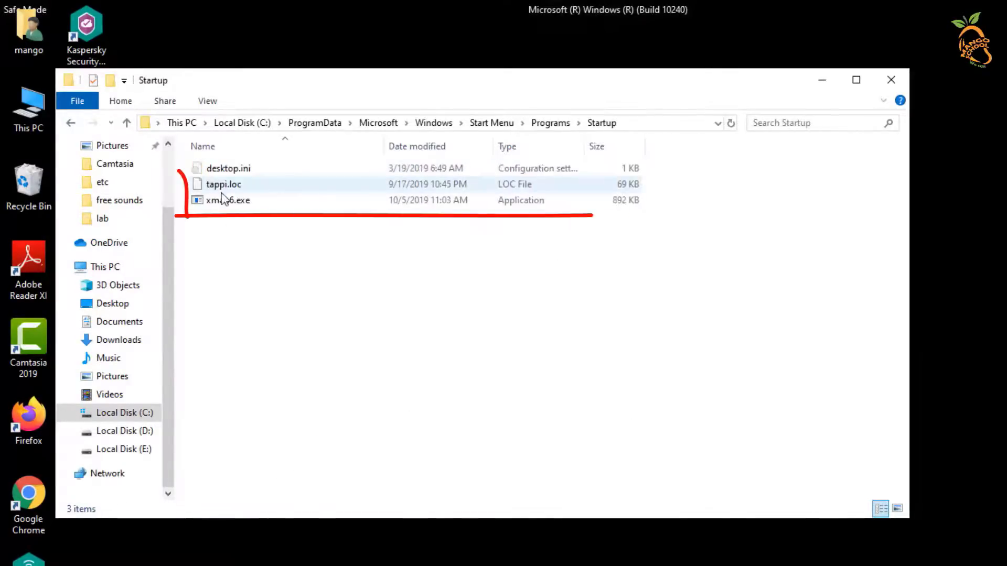
drag(182, 193, 231, 249)
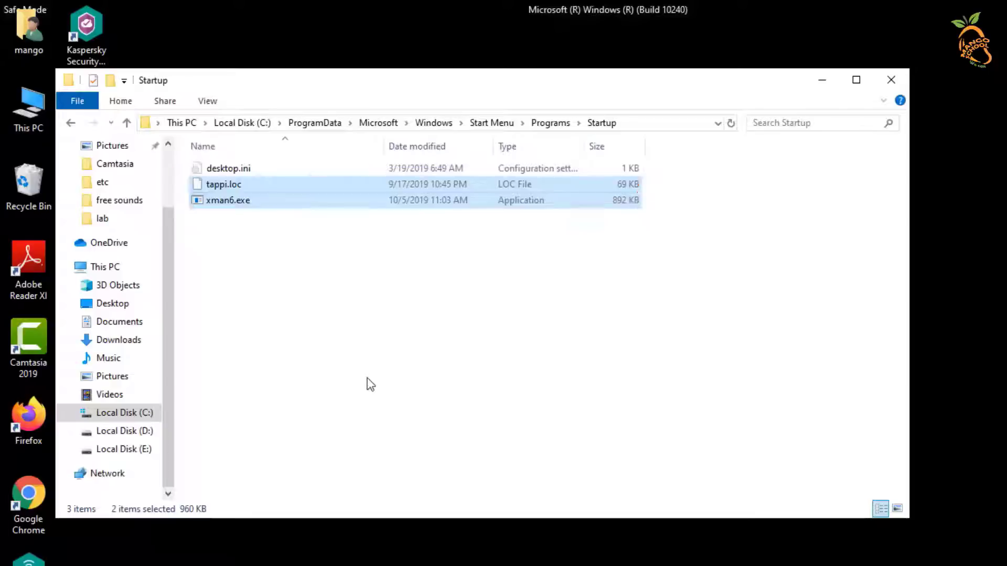
key(Delete)
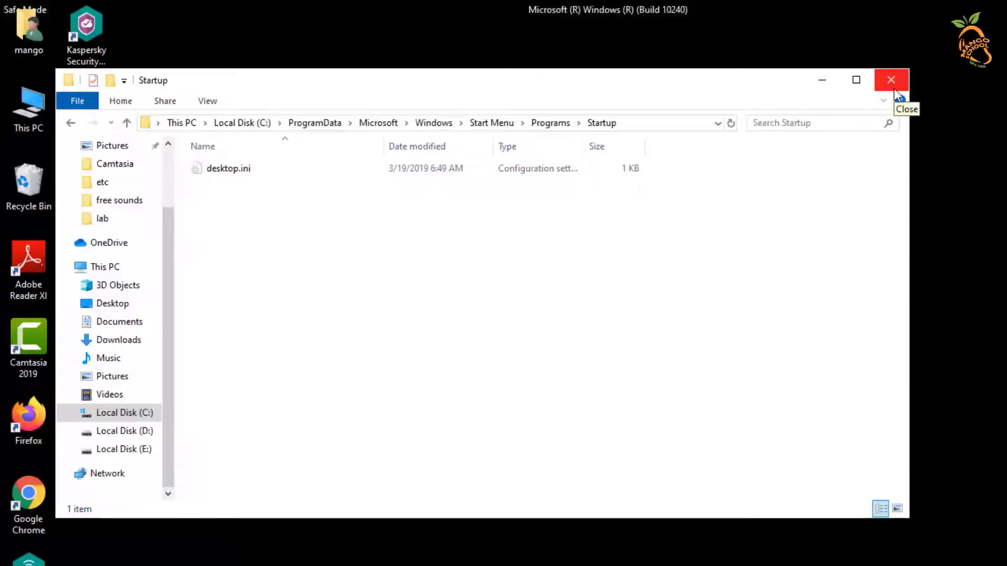
Open the folder Users\mango\AppData\Roaming\Microsoft on Local Disk (C:)
click(134, 416)
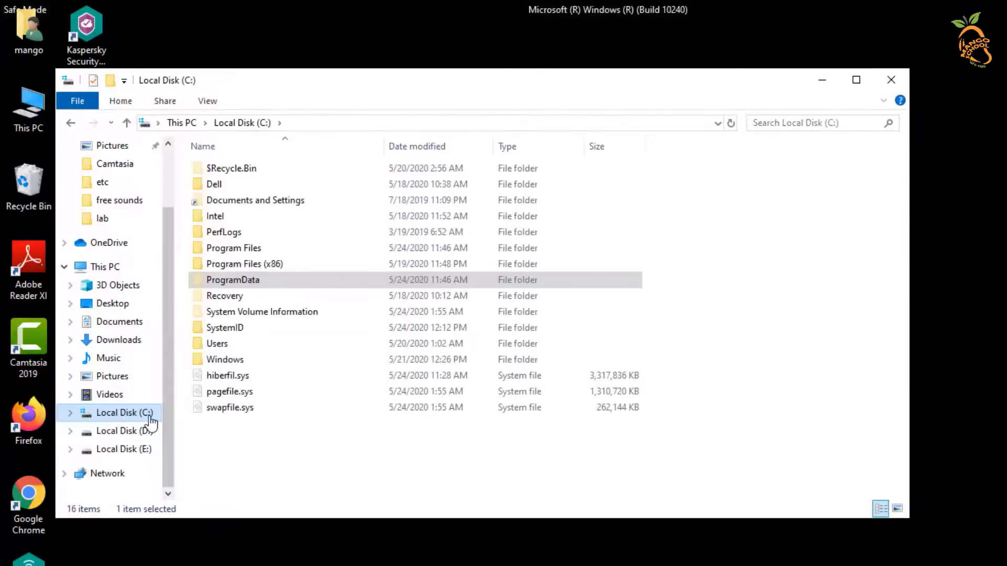
double_click(225, 342)
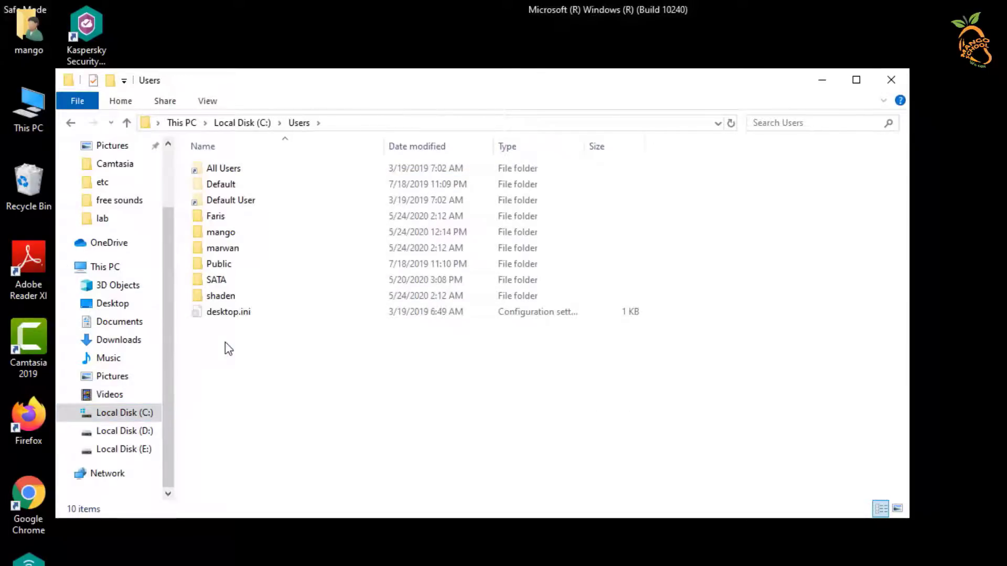
double_click(237, 234)
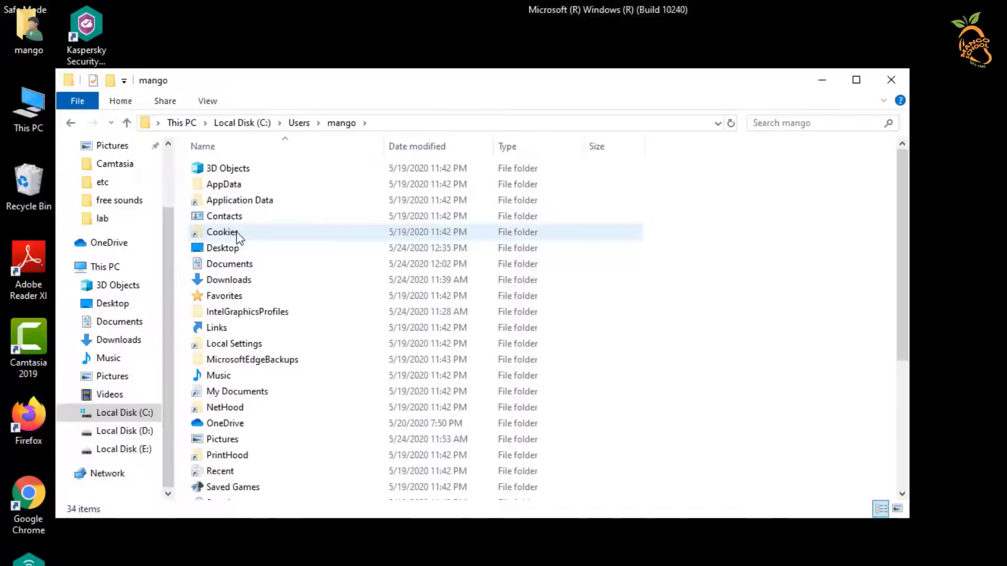
double_click(234, 185)
double_click(237, 202)
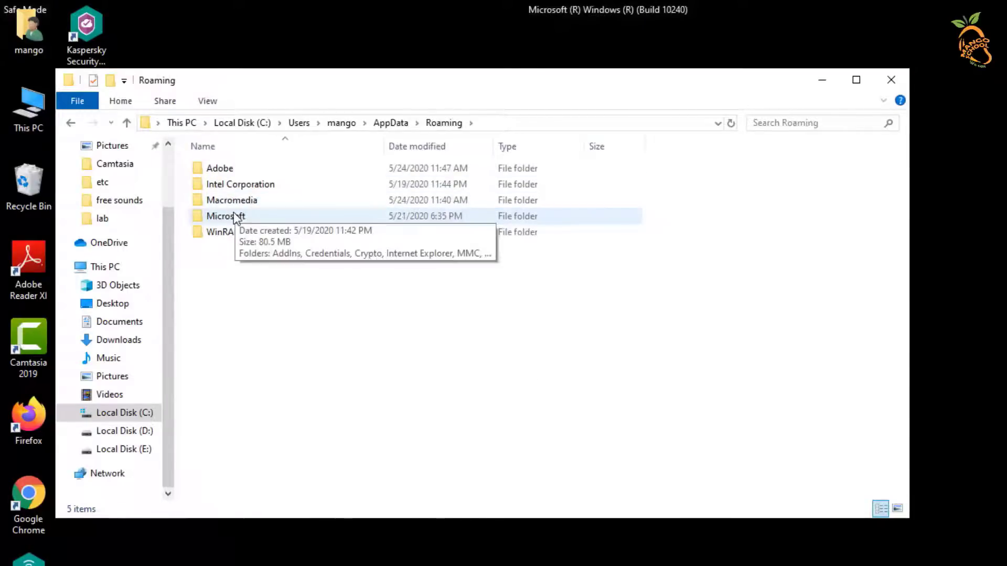
double_click(241, 216)
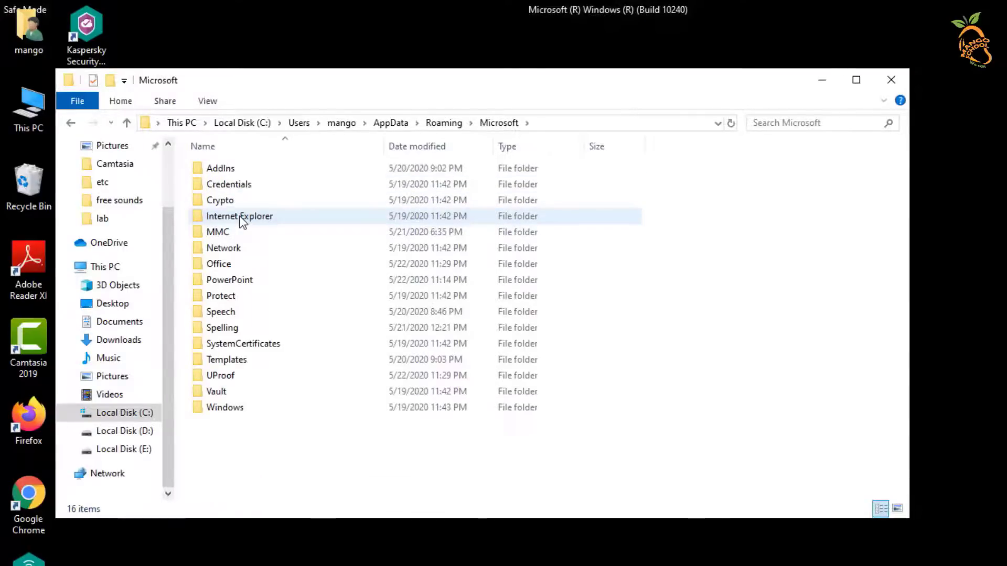
Open the Startup folder under Windows\Start Menu\Programs in the user's Roaming\Microsoft folder
double_click(226, 408)
double_click(234, 279)
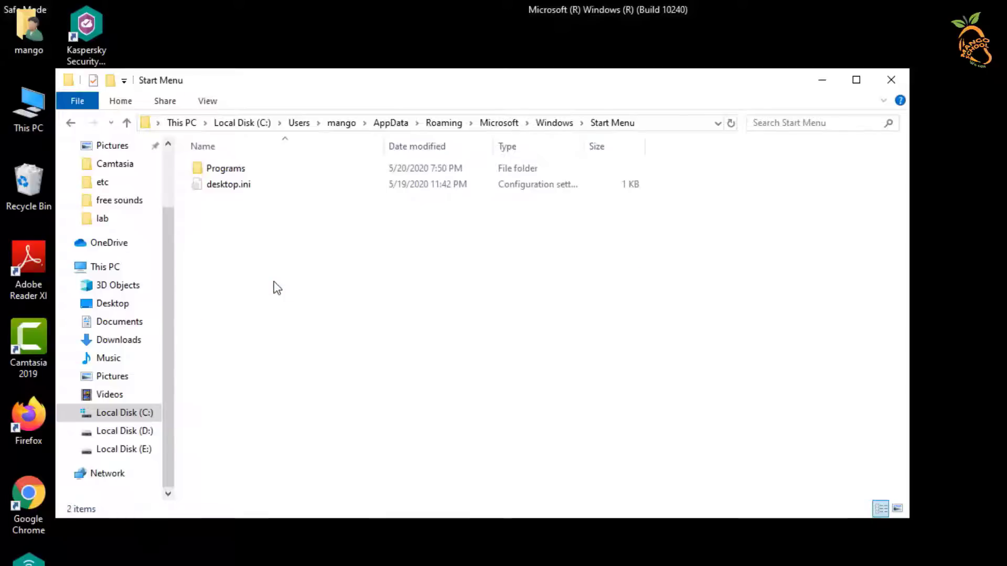
double_click(230, 168)
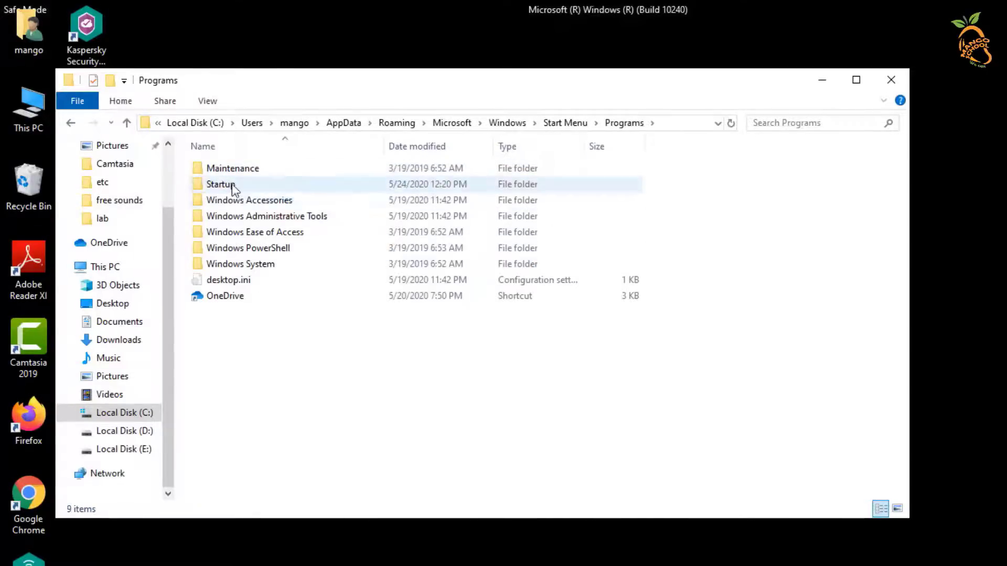
double_click(232, 186)
Delete 543654ttgd.exe, delself.bat, encrypt.pdb and rdpclip.exe from the user's Startup folder
click(276, 182)
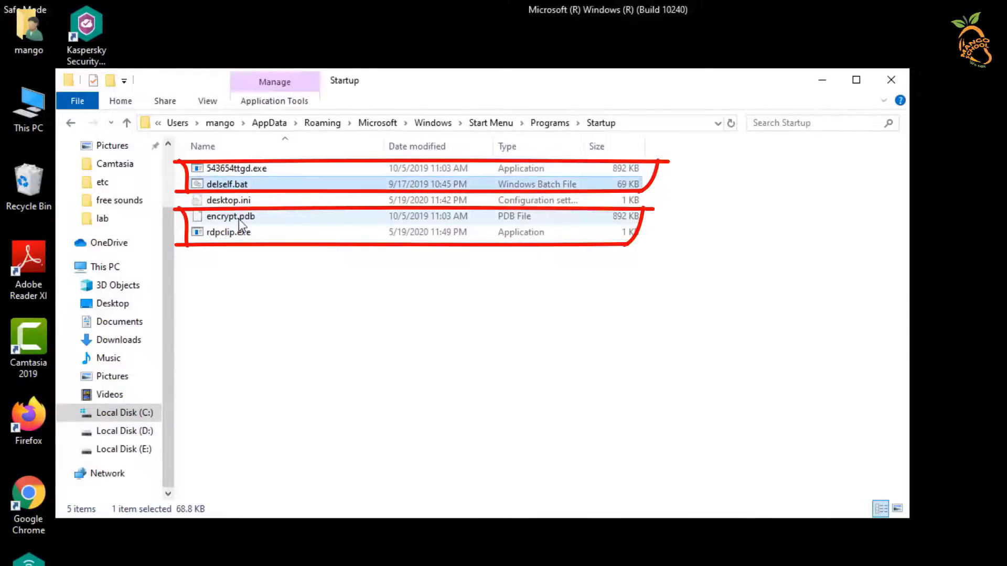
drag(240, 225, 217, 215)
click(236, 234)
ctrl+click(226, 184)
ctrl+click(231, 168)
right_click(263, 234)
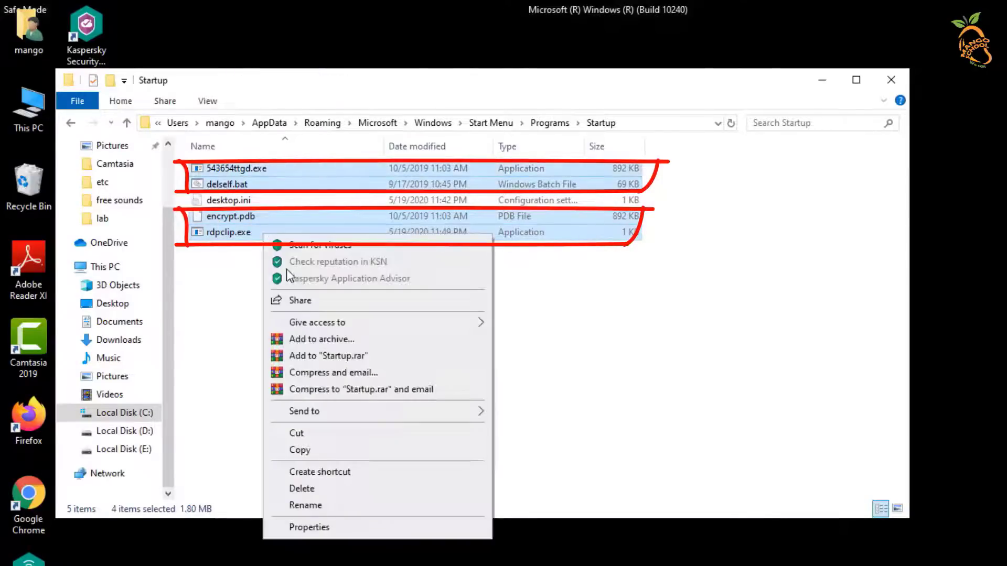
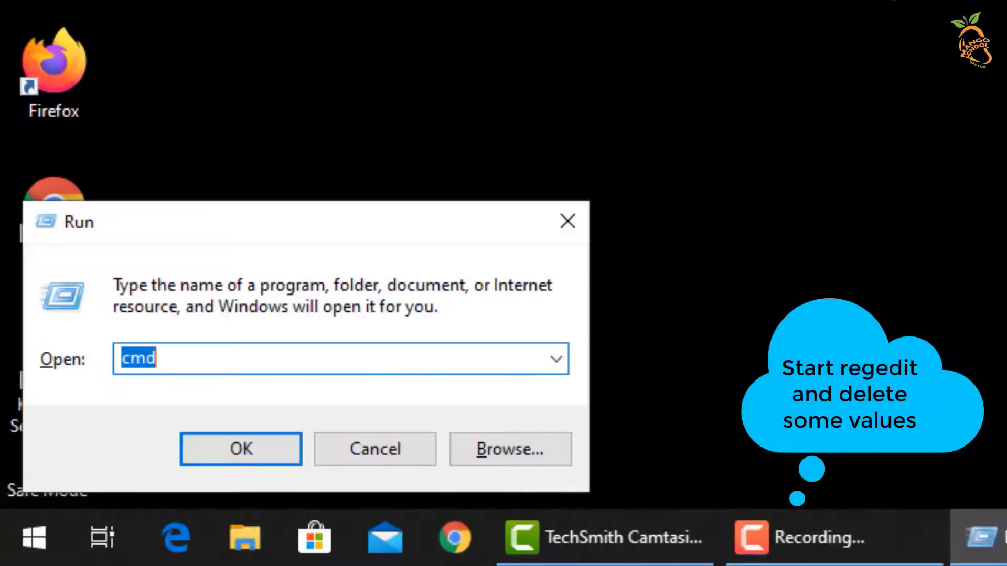
Run regedit and expand the HKEY_LOCAL_MACHINE\SOFTWARE key in the Registry Editor
text(regedit)
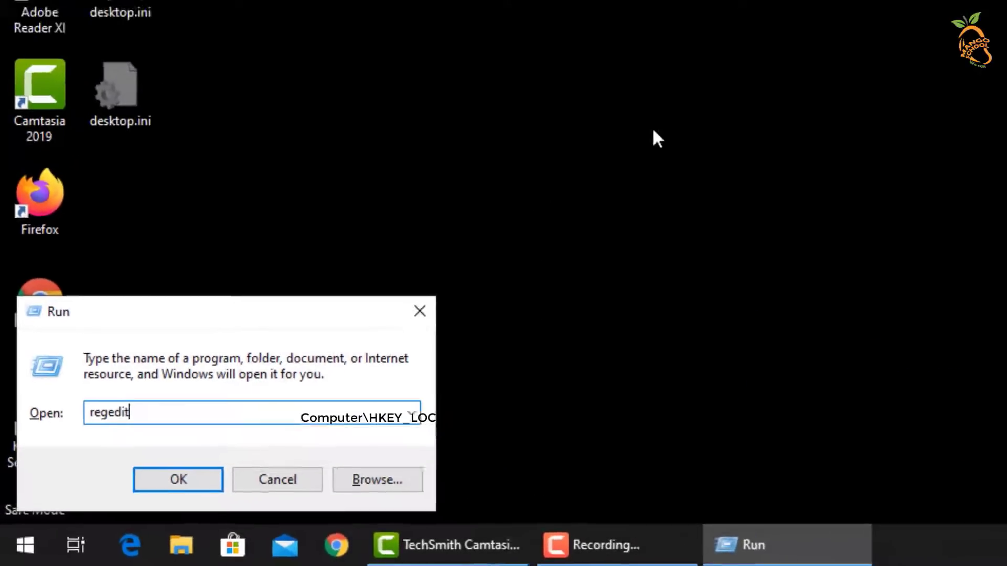
key(Return)
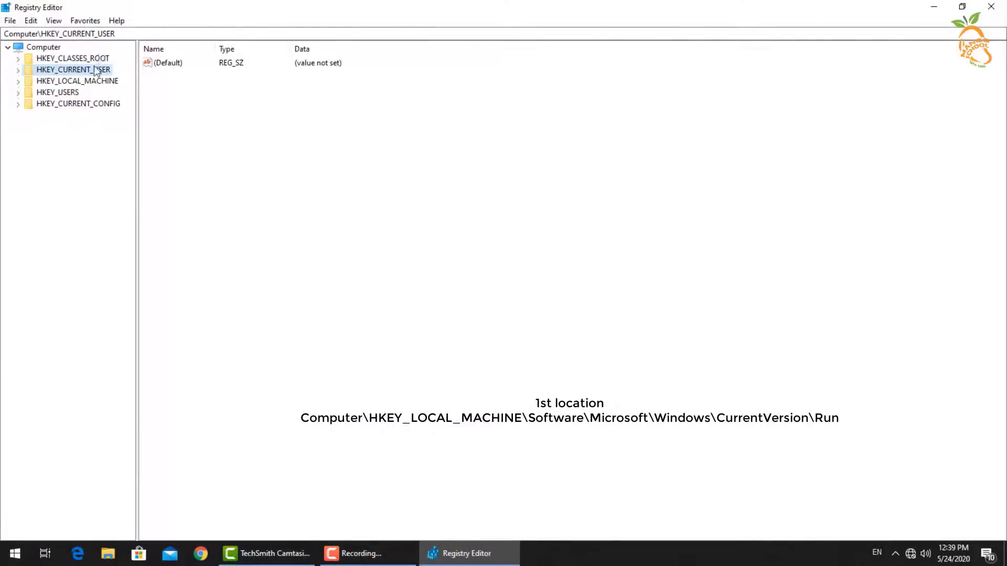
double_click(87, 82)
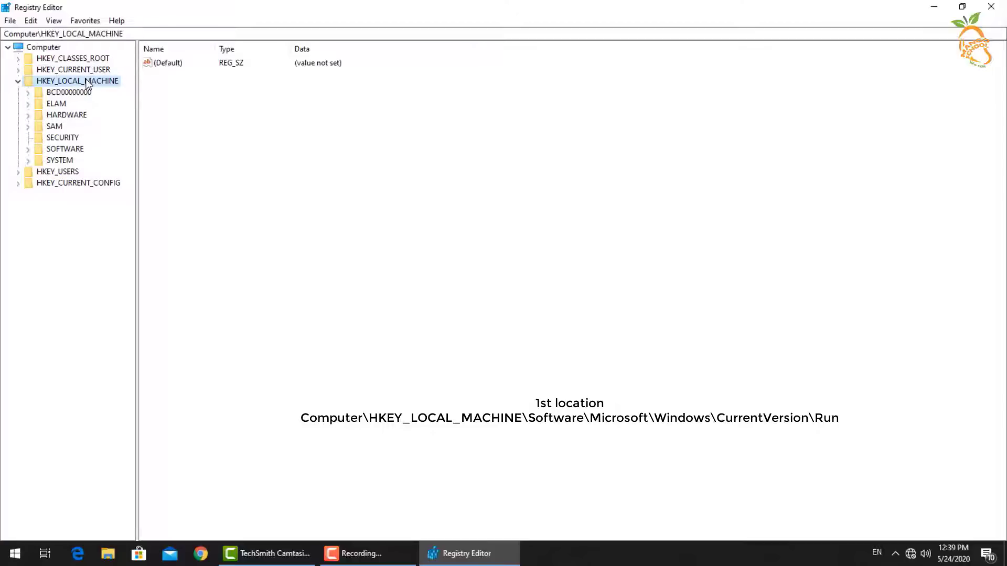
double_click(71, 151)
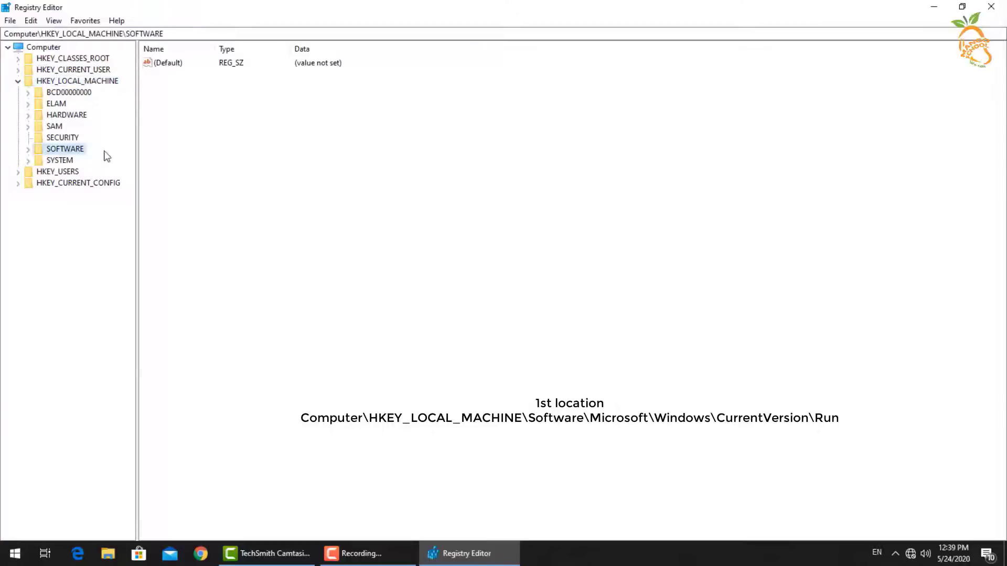
Expand the Microsoft key and its Windows subkey under HKEY_LOCAL_MACHINE\SOFTWARE
scroll(79, 172, down, 1)
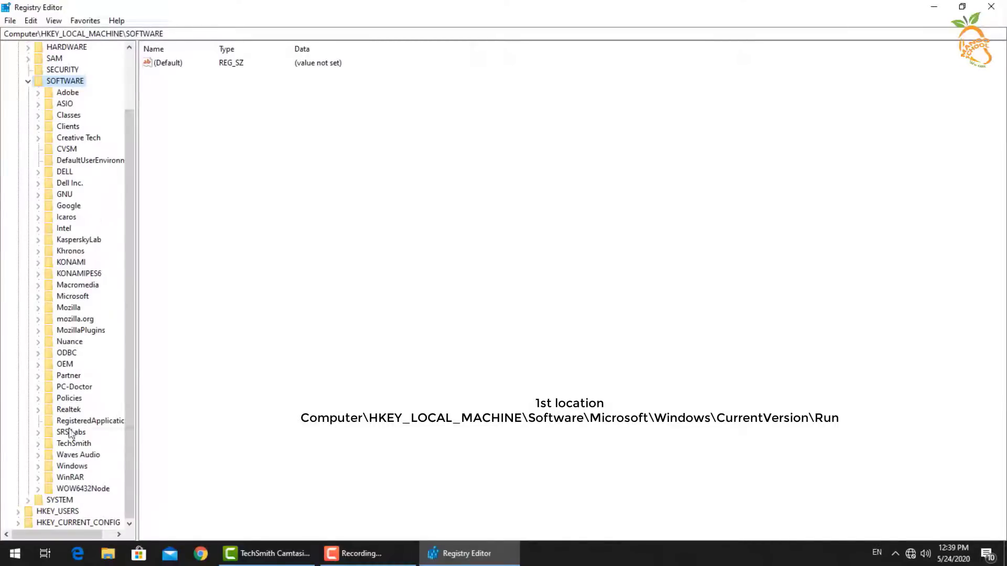
click(72, 297)
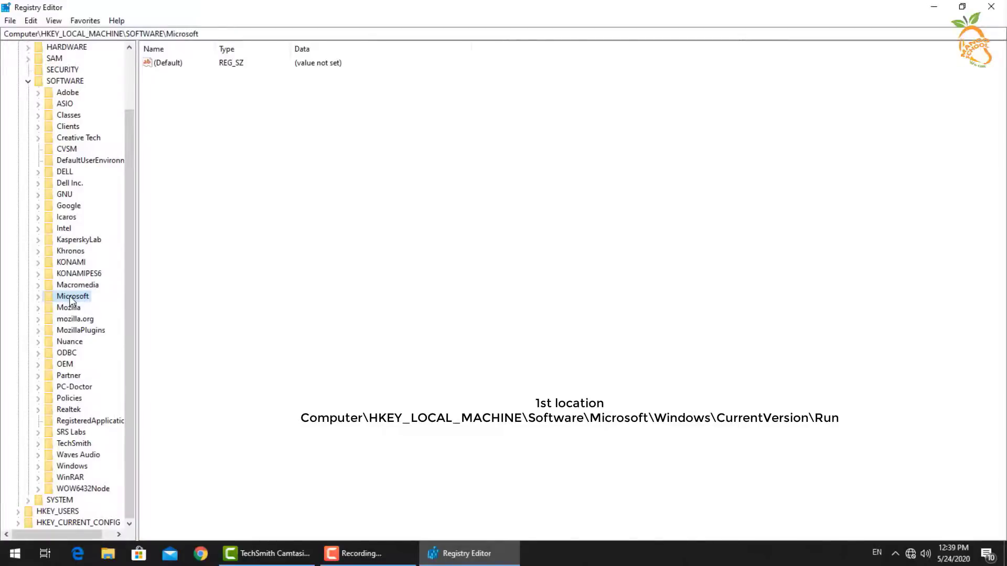
double_click(72, 297)
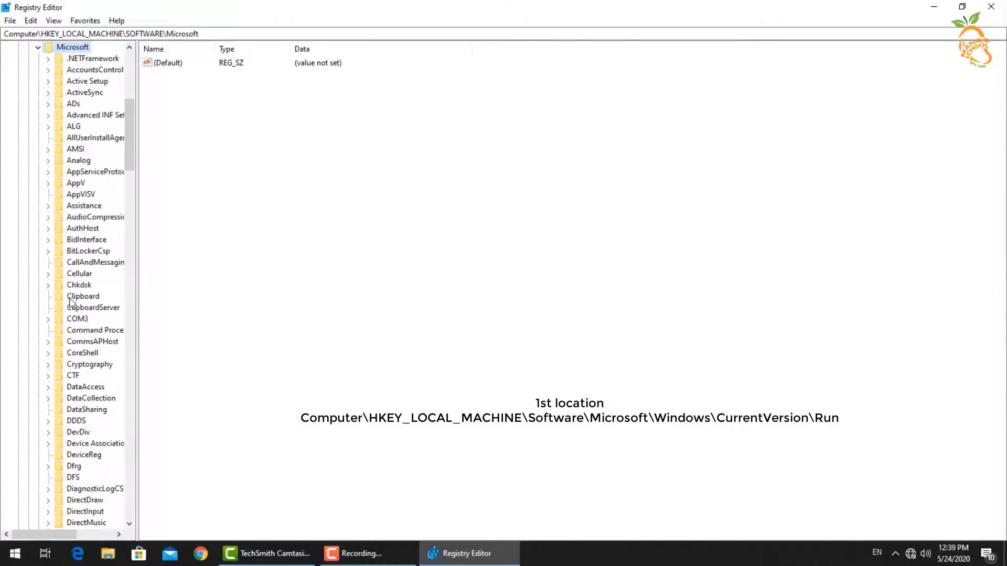
scroll(97, 438, down, 13)
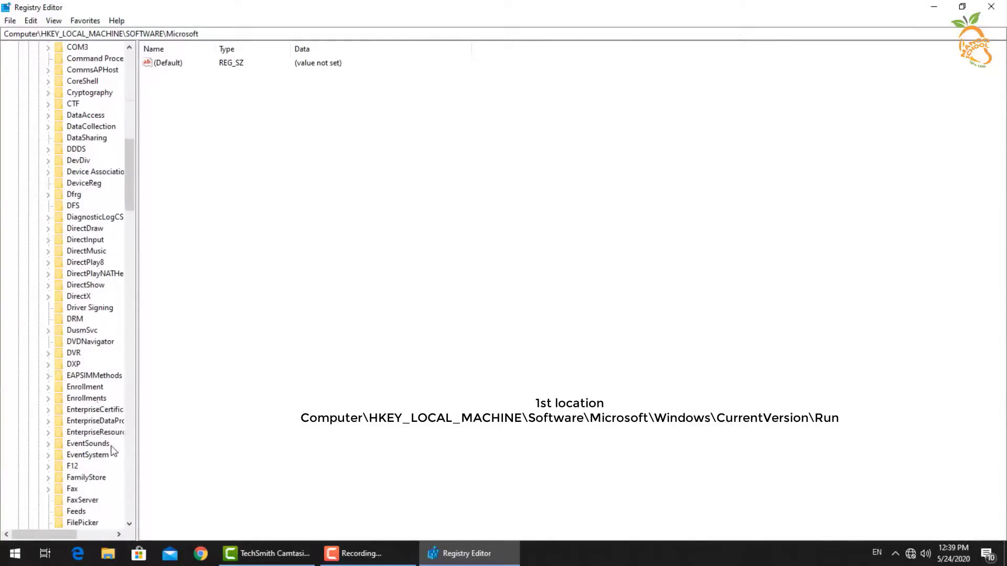
scroll(114, 451, down, 20)
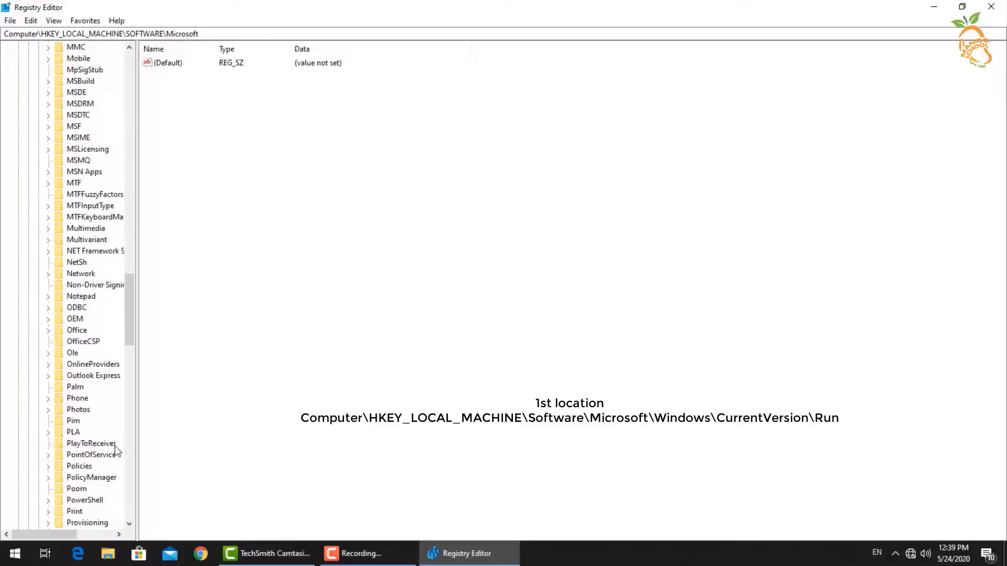
scroll(115, 446, down, 19)
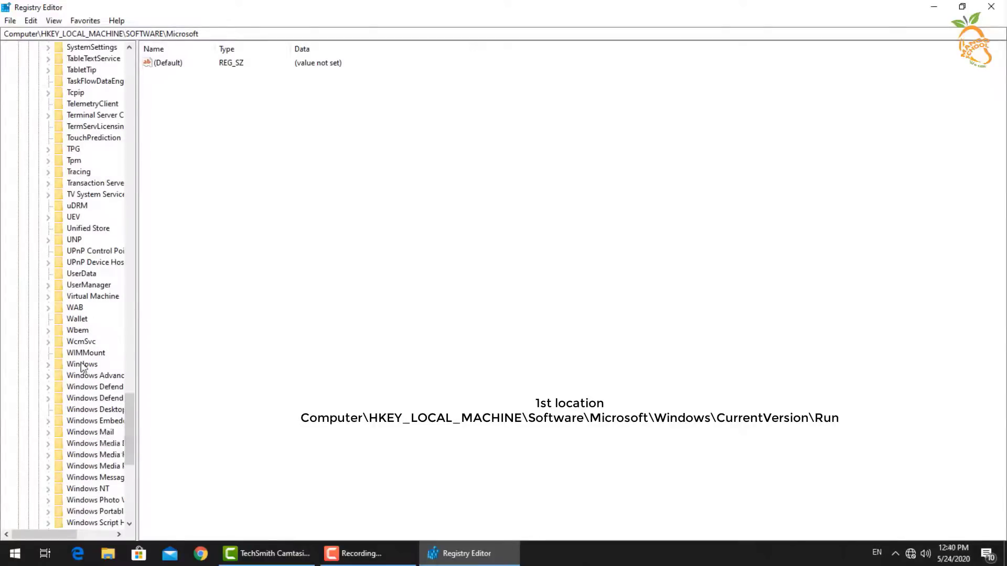
double_click(82, 361)
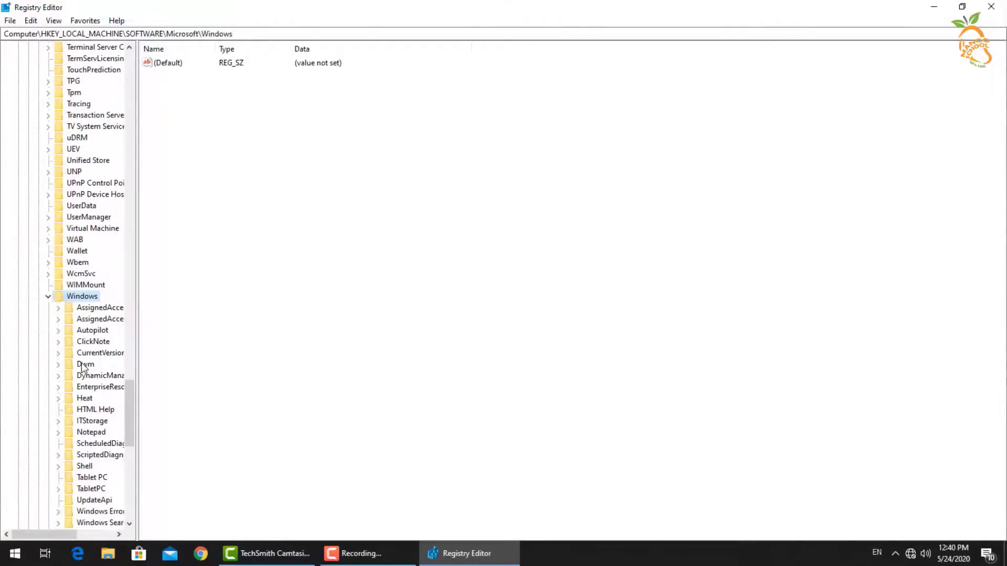
Open the CurrentVersion\Run key under HKEY_LOCAL_MACHINE\SOFTWARE\Microsoft\Windows, widening the key tree to read full names
scroll(81, 362, down, 1)
click(103, 319)
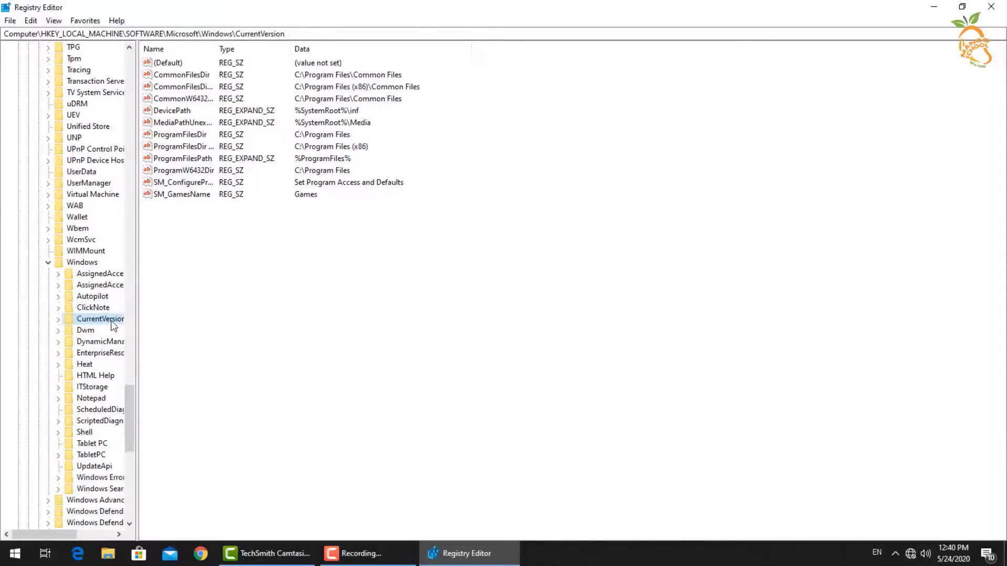
double_click(111, 322)
scroll(108, 322, down, 4)
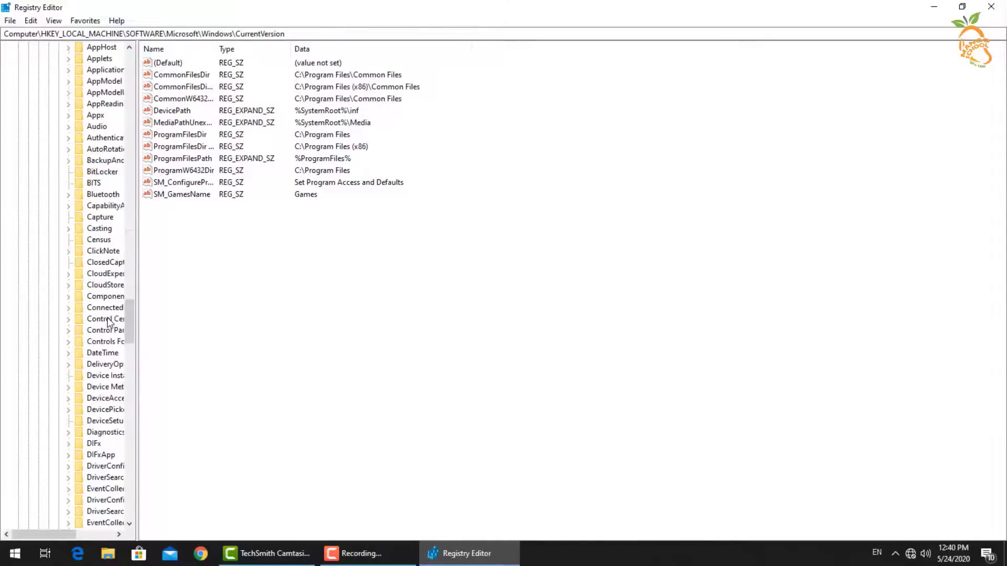
drag(137, 331, 307, 331)
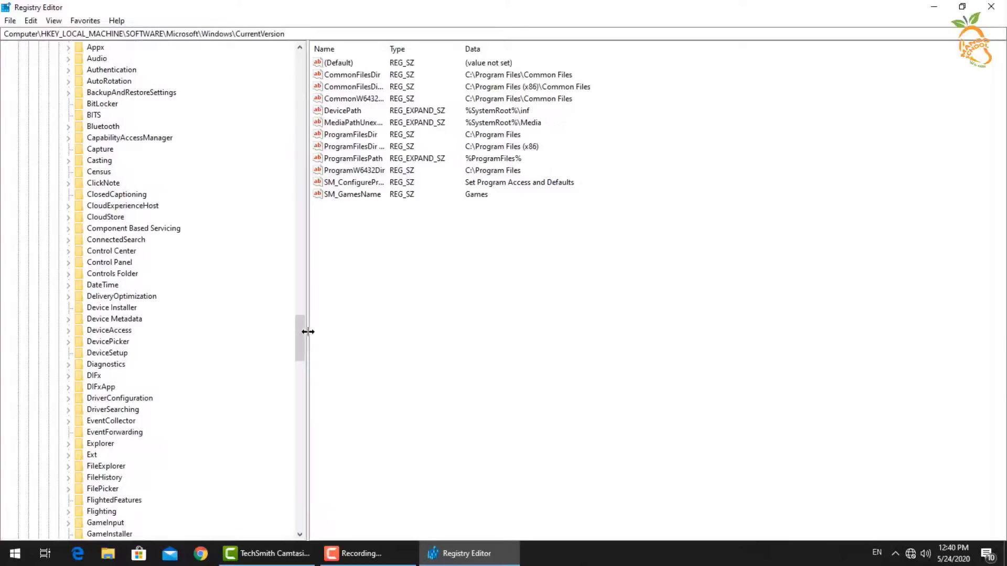
scroll(159, 388, down, 11)
scroll(160, 391, down, 6)
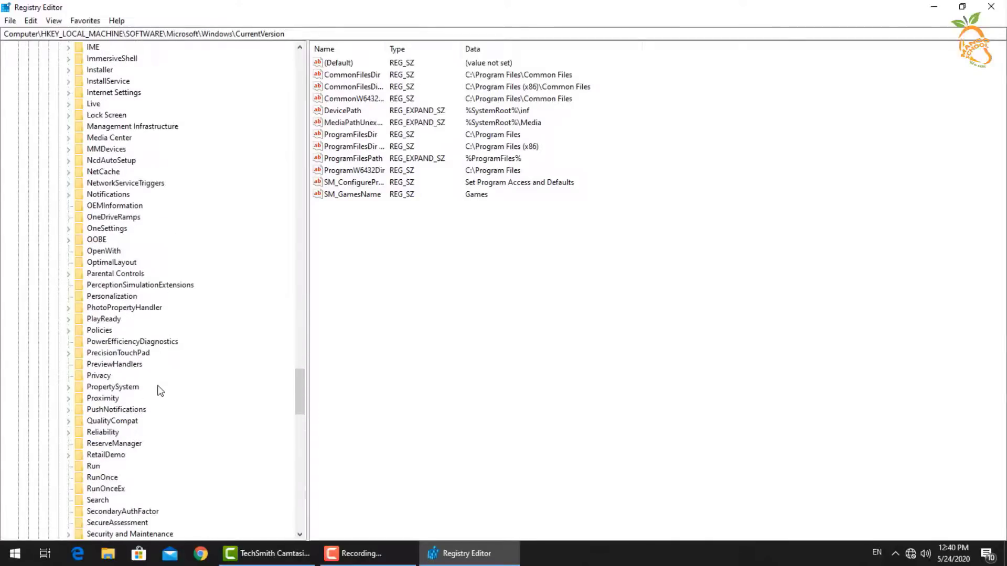
click(93, 466)
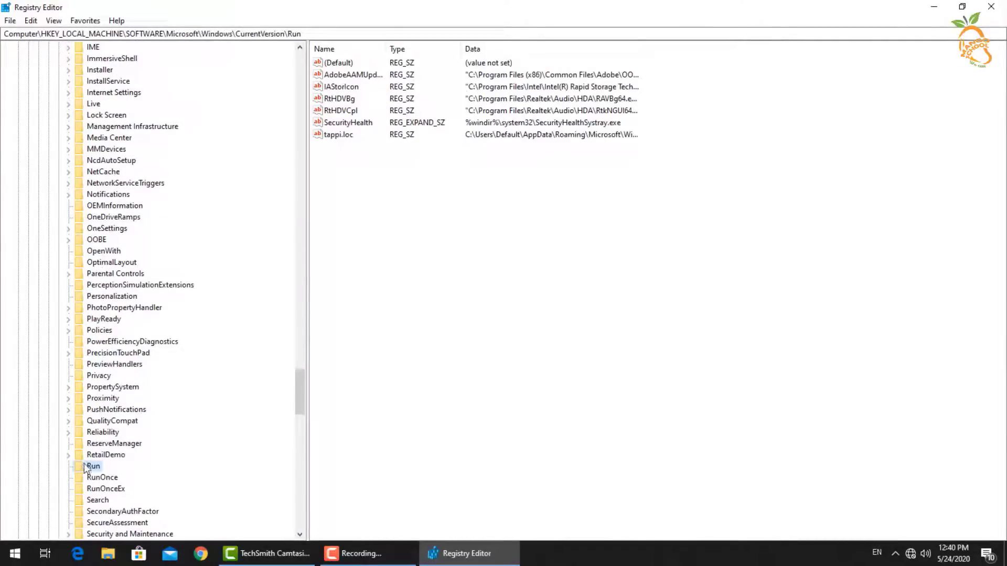
Delete the tappi.loc value from the HKEY_LOCAL_MACHINE Run key and confirm the deletion
click(342, 138)
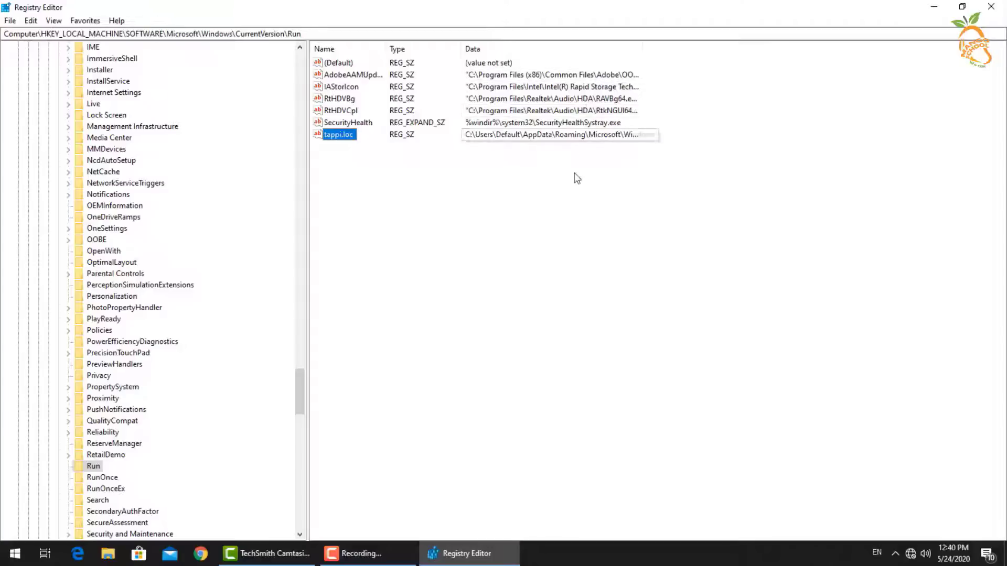
right_click(337, 139)
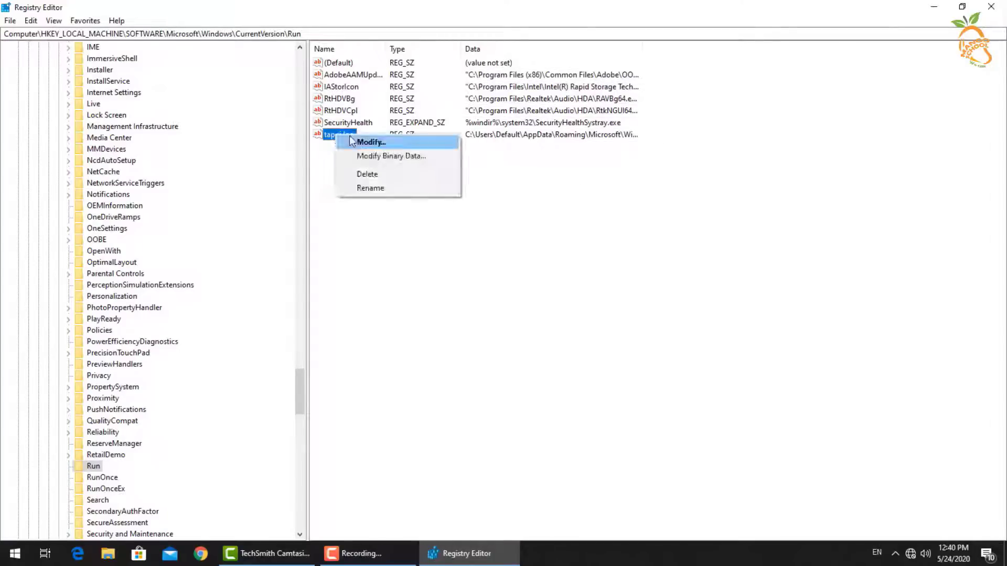
click(358, 170)
click(599, 277)
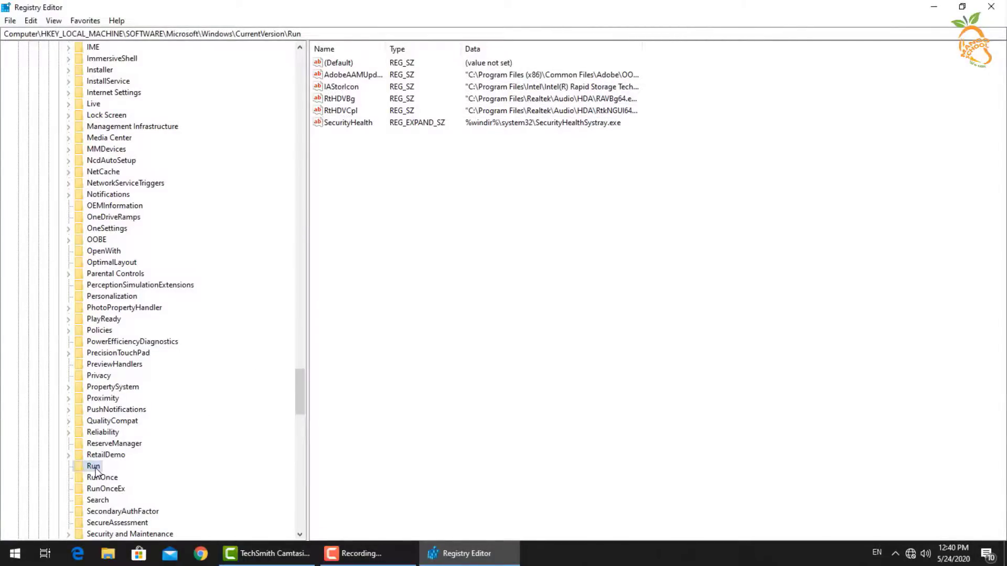
Collapse the key tree from the Run key back up to HKEY_LOCAL_MACHINE
key(Left)
key(Left)
key(Left)
key(Left)
key(Left)
key(Left)
key(Left)
key(Left)
key(Left)
key(Left)
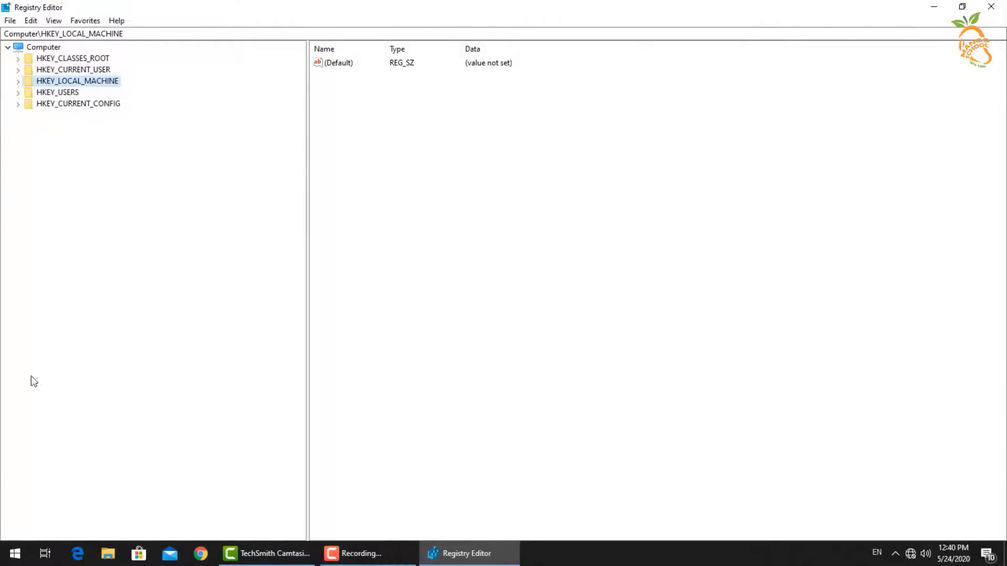
Expand HKEY_CURRENT_USER\Software\Microsoft\Windows in the key tree
double_click(80, 70)
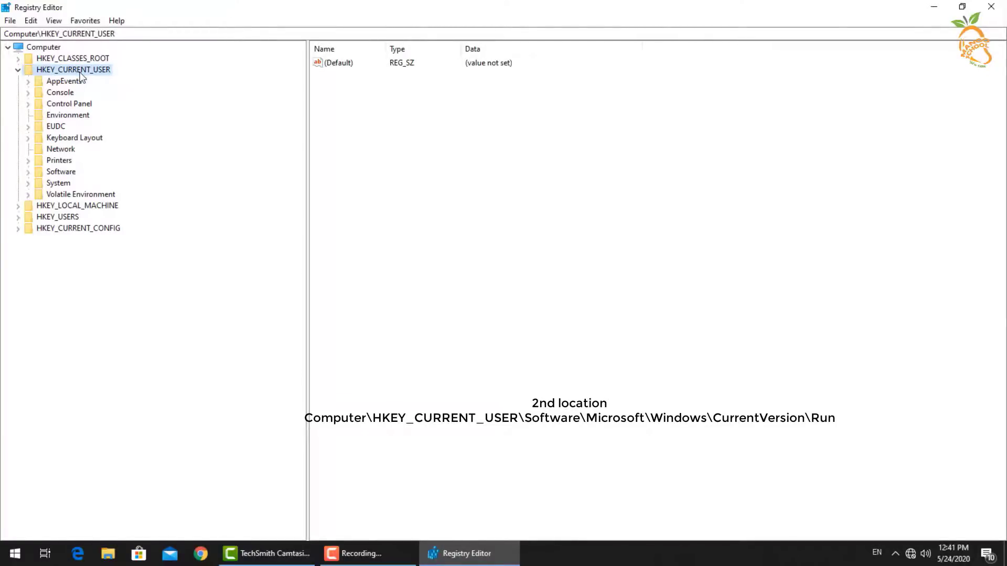
double_click(64, 174)
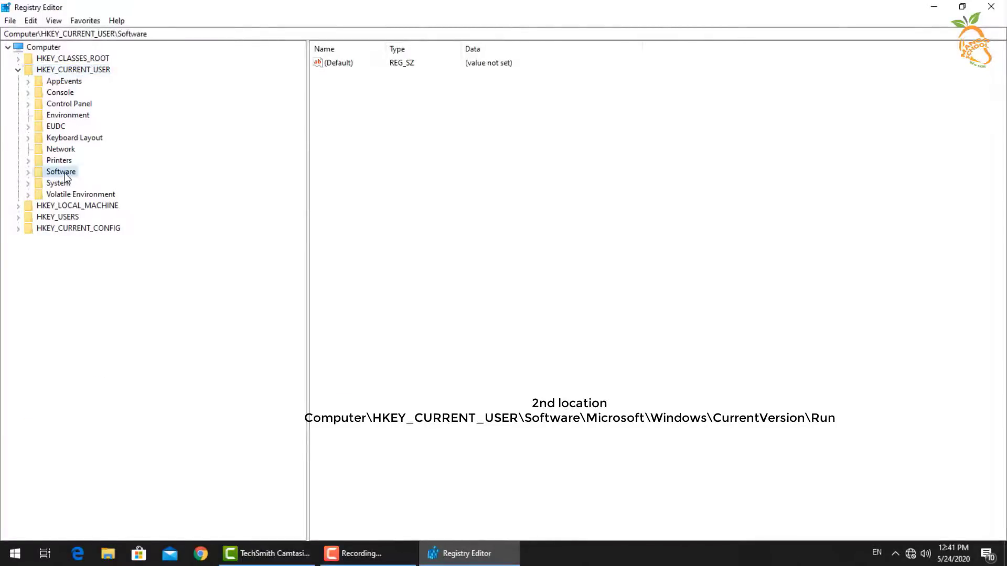
double_click(72, 285)
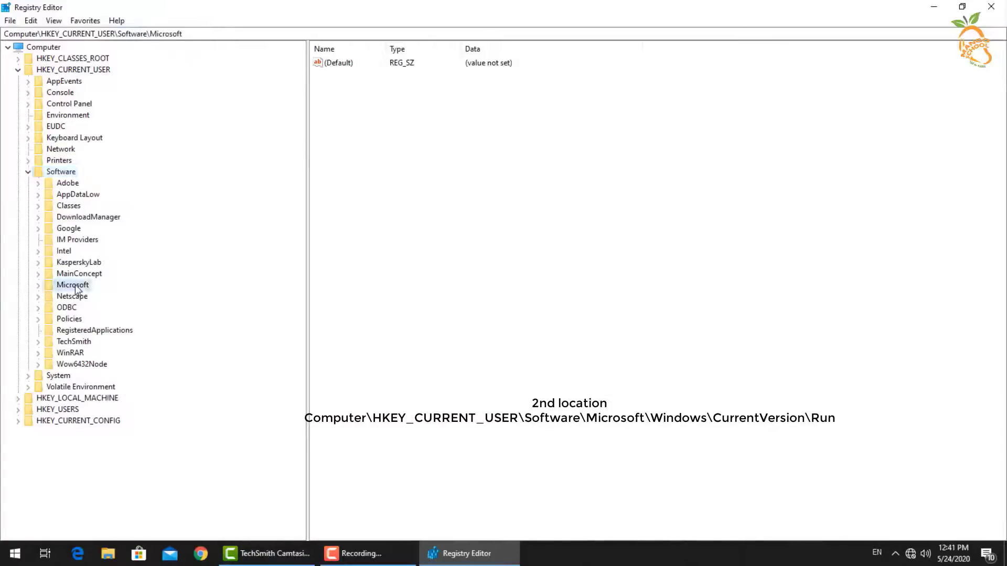
scroll(103, 295, down, 1)
scroll(102, 294, down, 11)
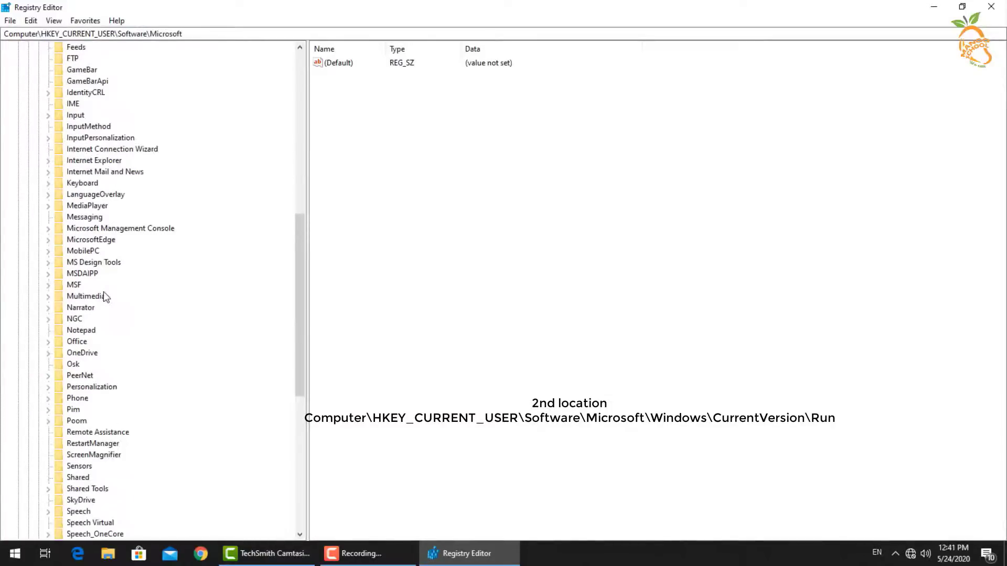
scroll(103, 292, down, 3)
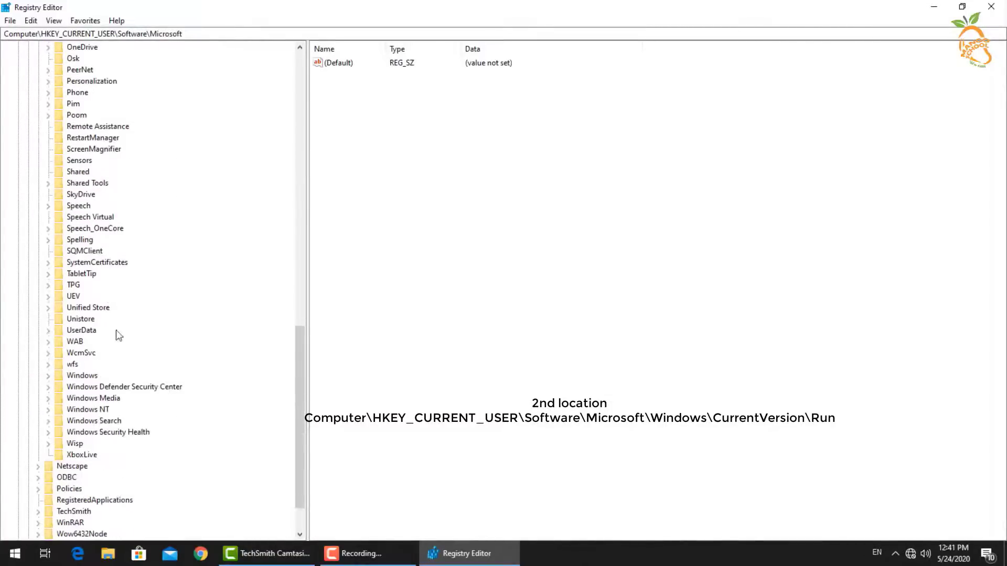
double_click(97, 376)
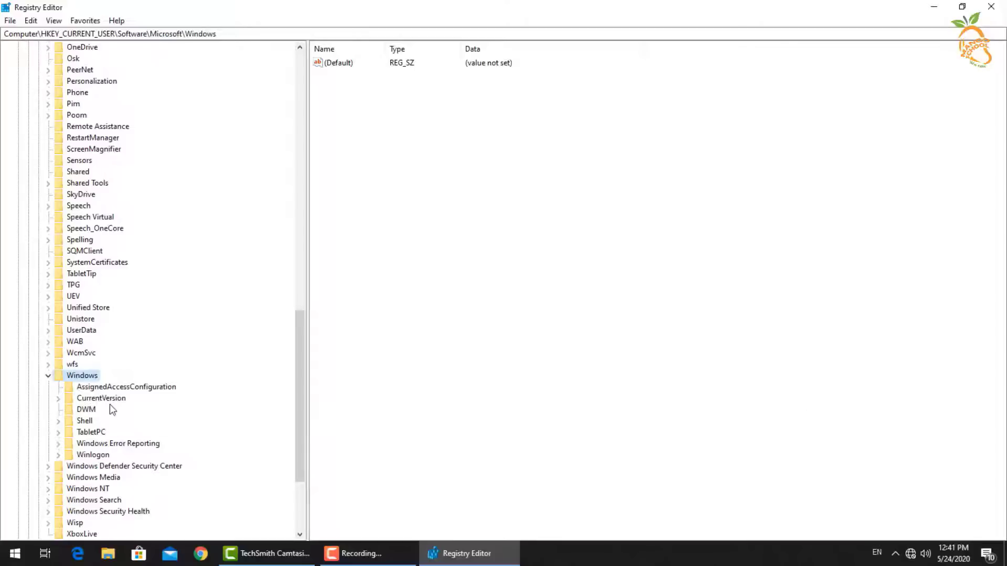
Open the CurrentVersion\Run key under HKEY_CURRENT_USER\Software\Microsoft\Windows
click(105, 399)
double_click(101, 399)
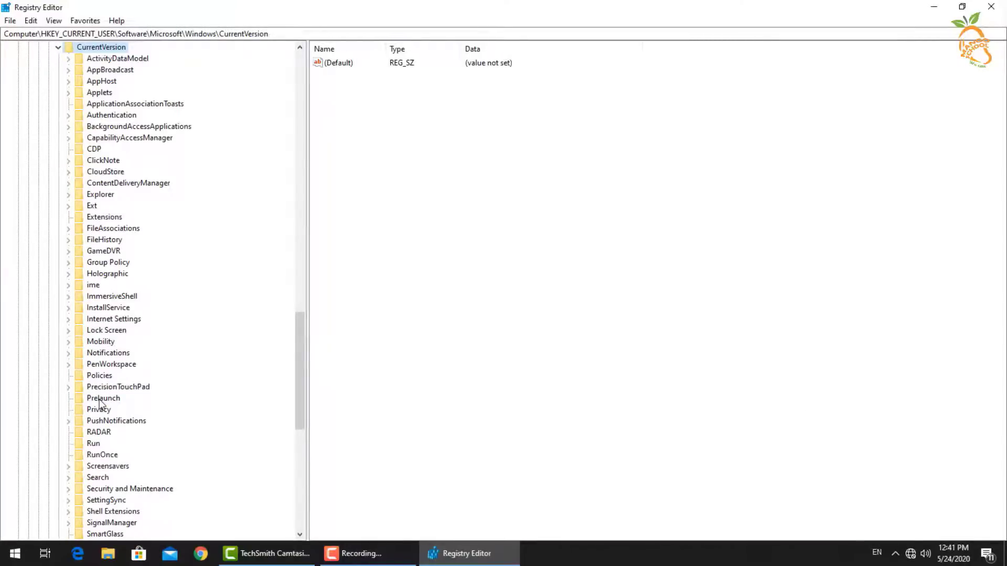
scroll(96, 312, down, 7)
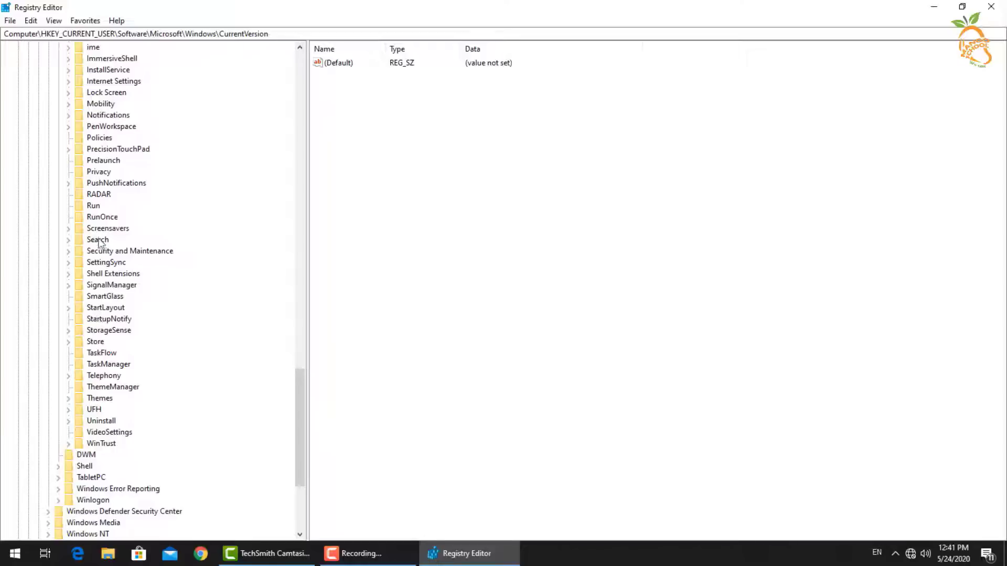
click(97, 207)
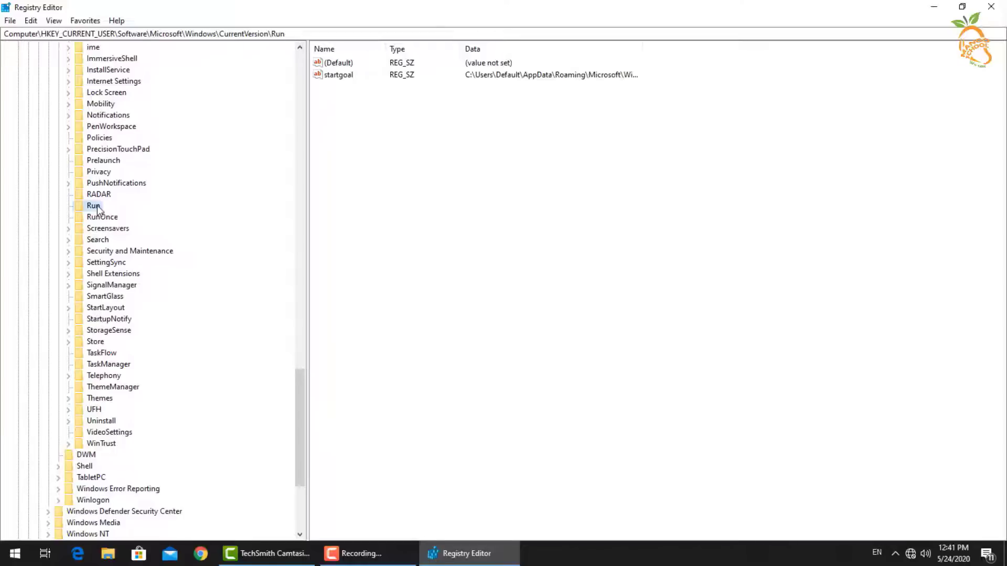
Delete the startgoal value from the HKEY_CURRENT_USER Run key and confirm the deletion
click(342, 75)
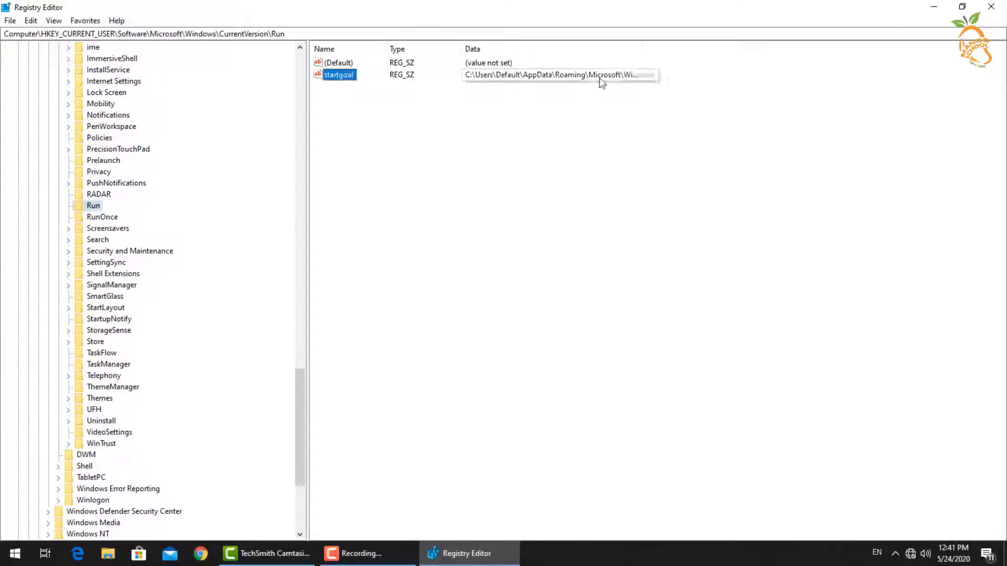
right_click(335, 79)
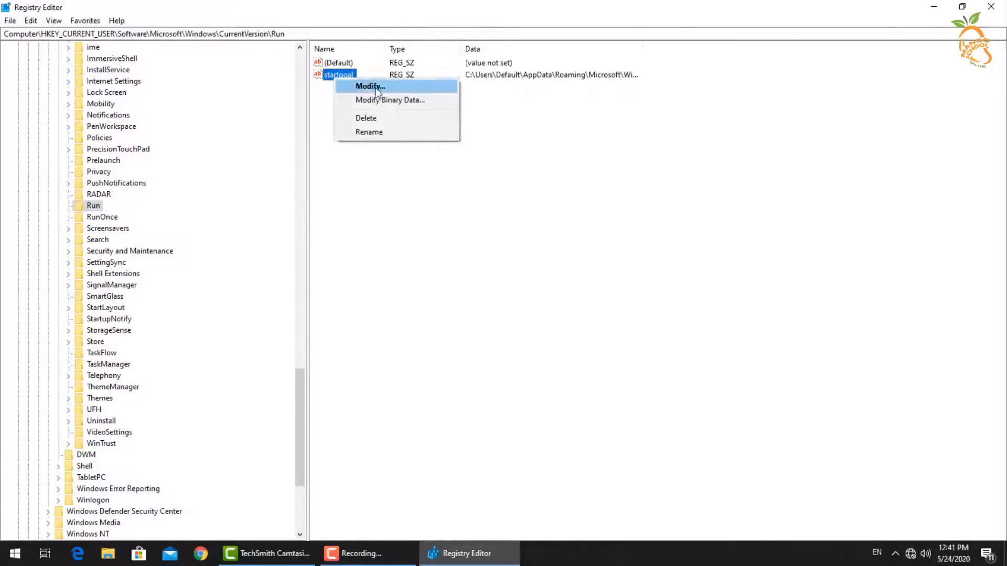
click(382, 118)
click(595, 275)
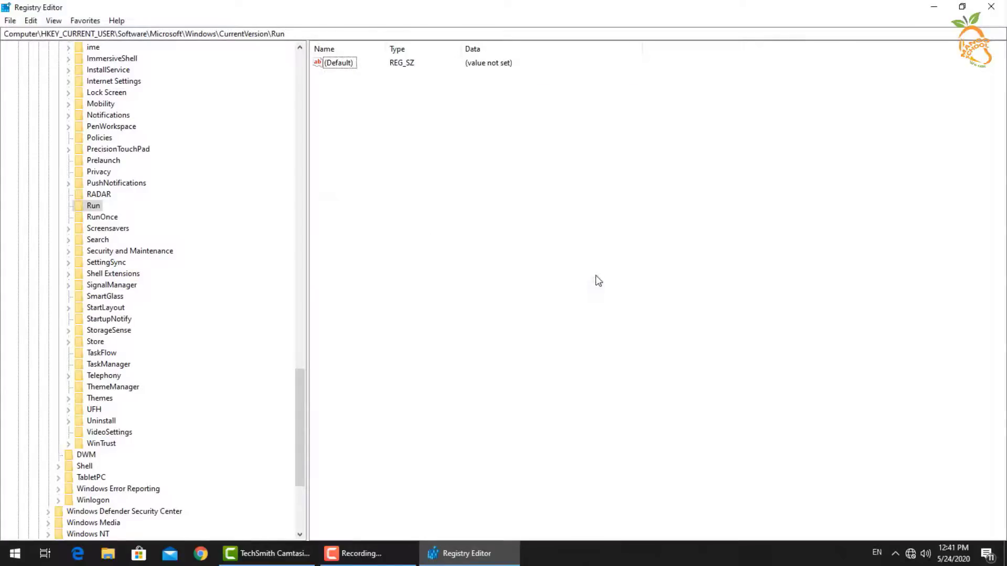
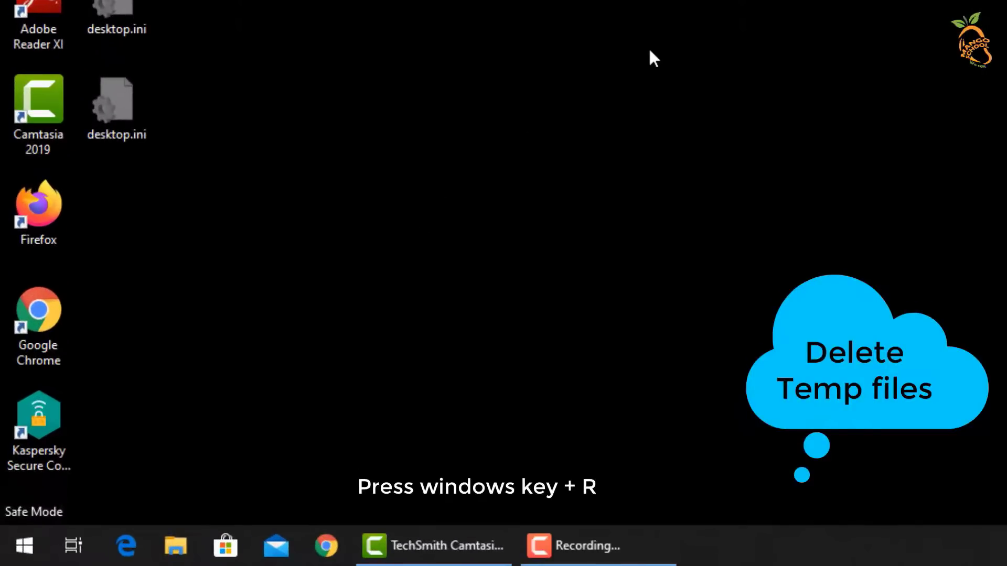
Open the user's temporary files folder by running %temp%
key(super+r)
text(%temp%)
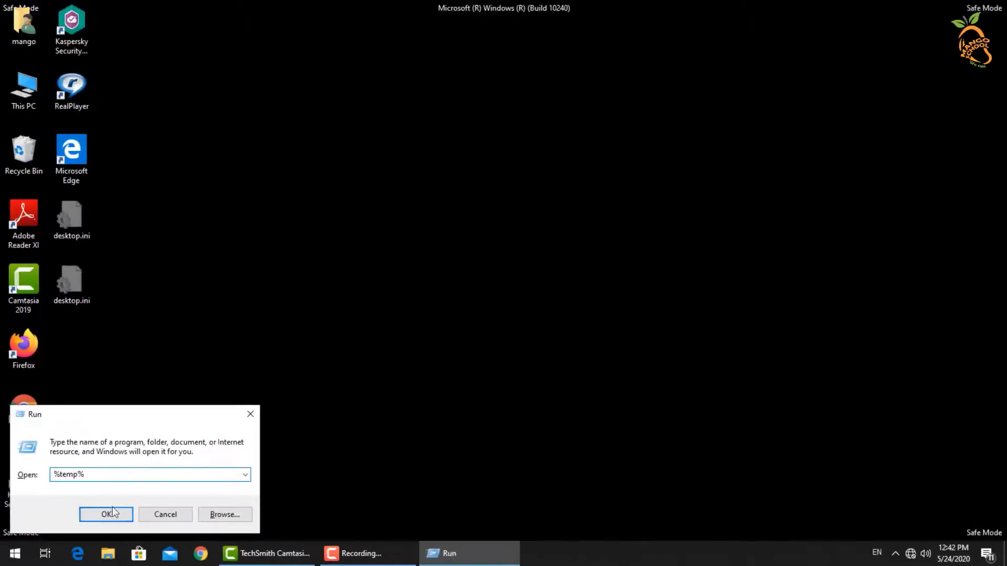
click(113, 512)
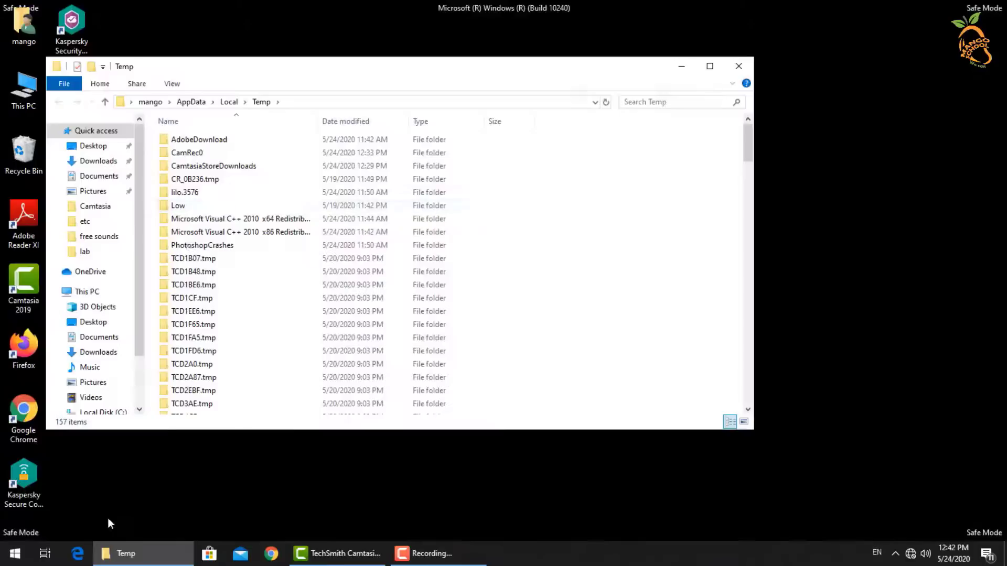
Delete all items in the Temp folder, dismissing the prompt for items in use, and close the folder window
key(ctrl+a)
right_click(265, 236)
click(294, 444)
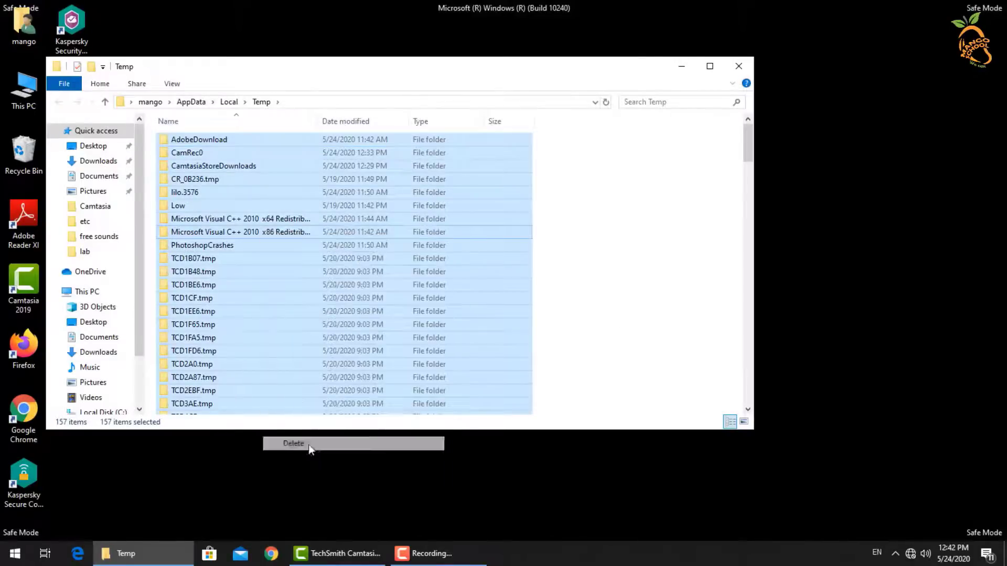
click(462, 215)
click(471, 224)
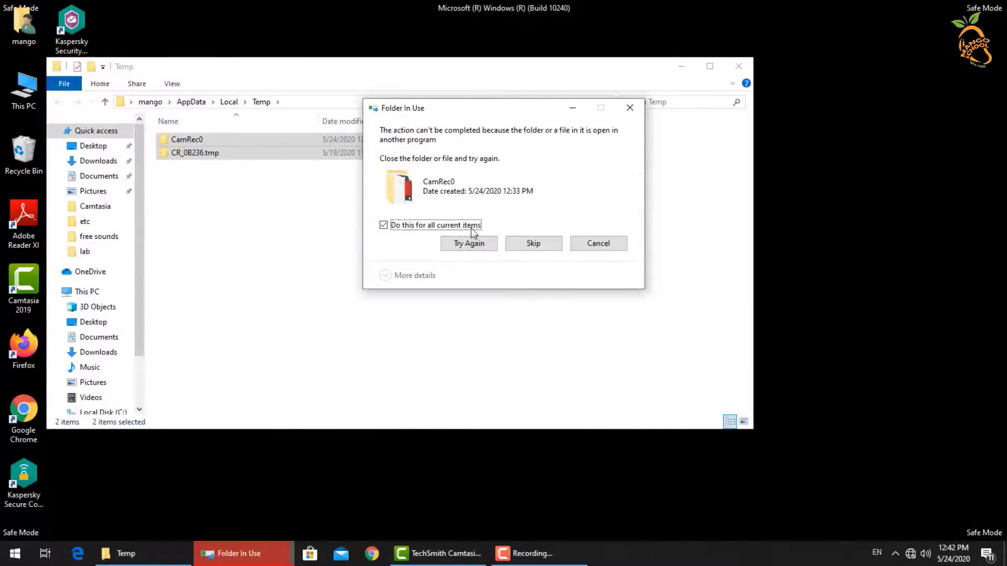
click(573, 245)
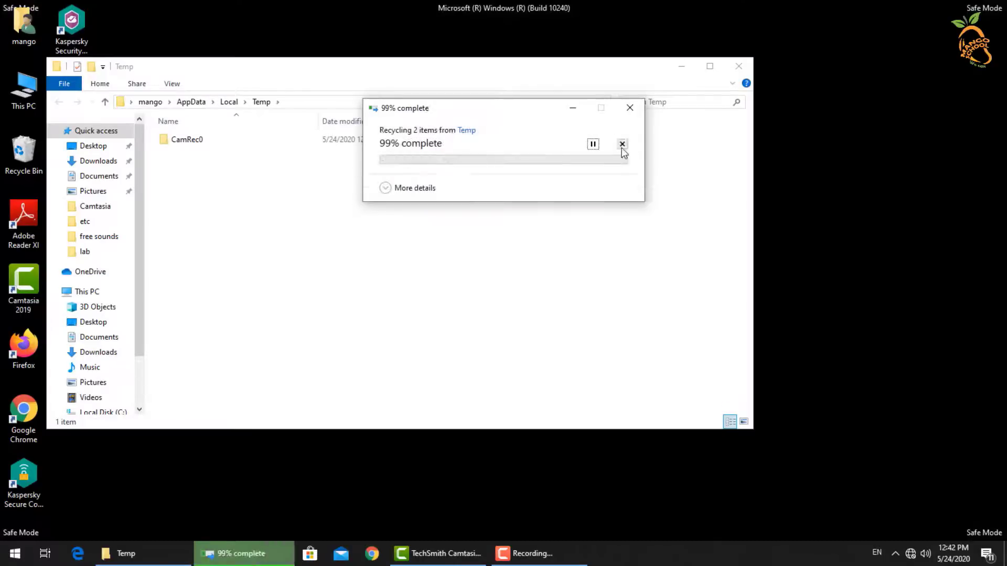
click(743, 72)
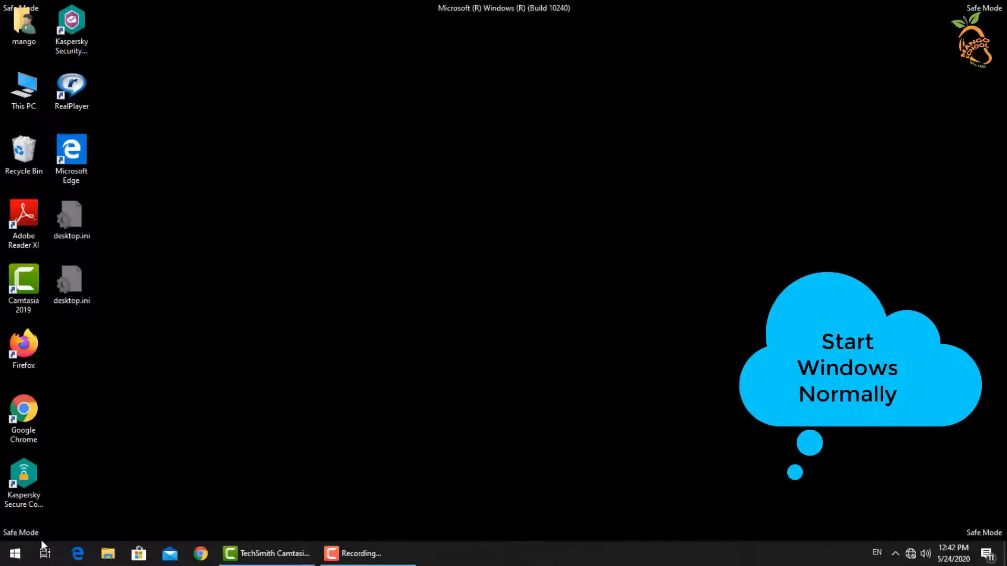
Open the System Configuration window by running msconfig
key(super+r)
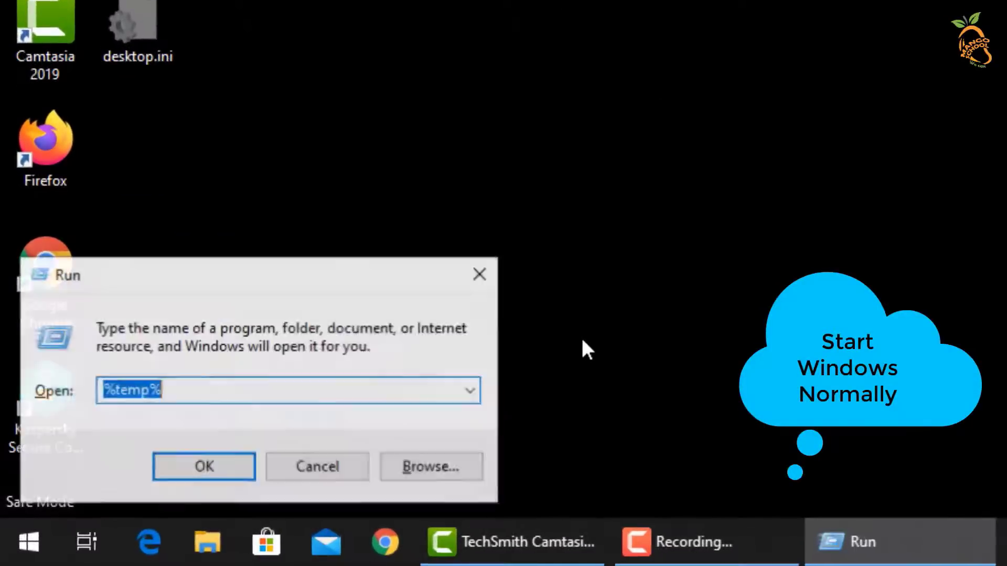
text(msc)
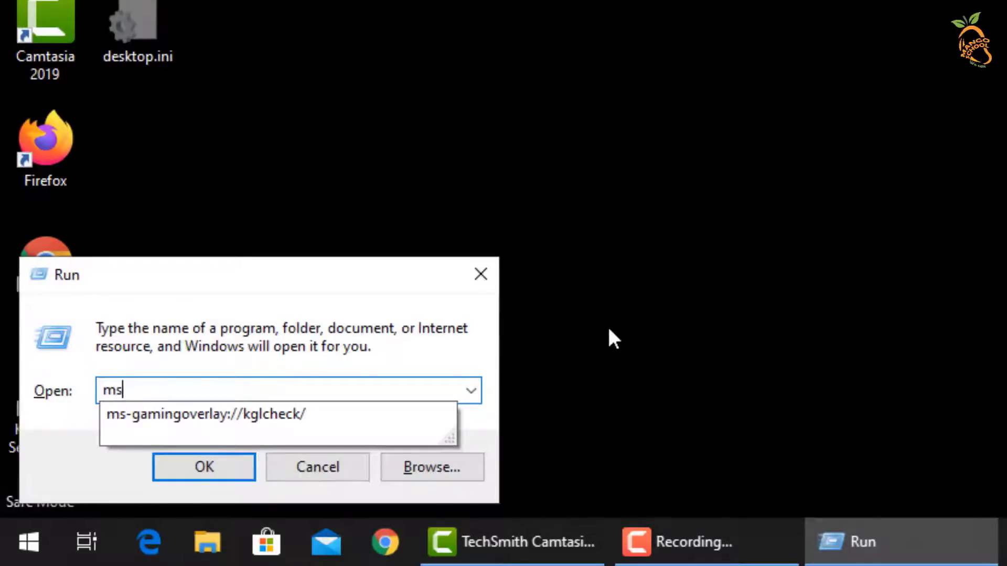
text(onfig)
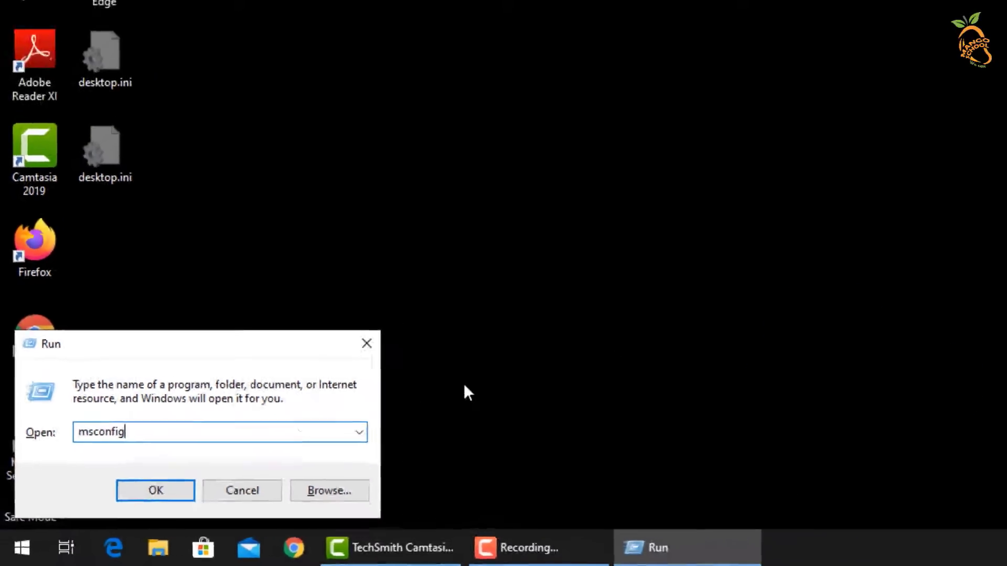
click(106, 514)
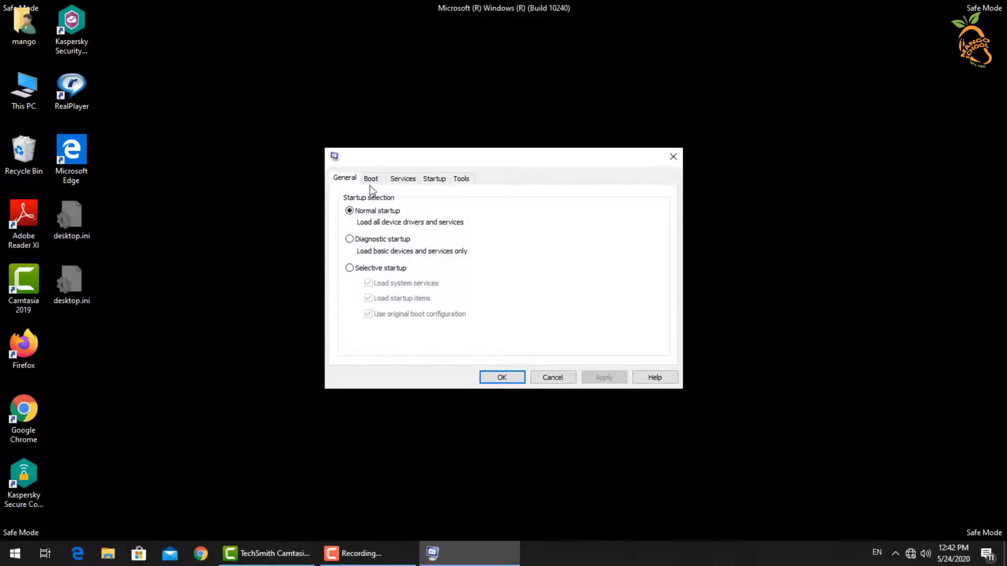
Turn off Safe boot in the boot options for Windows 10
click(371, 180)
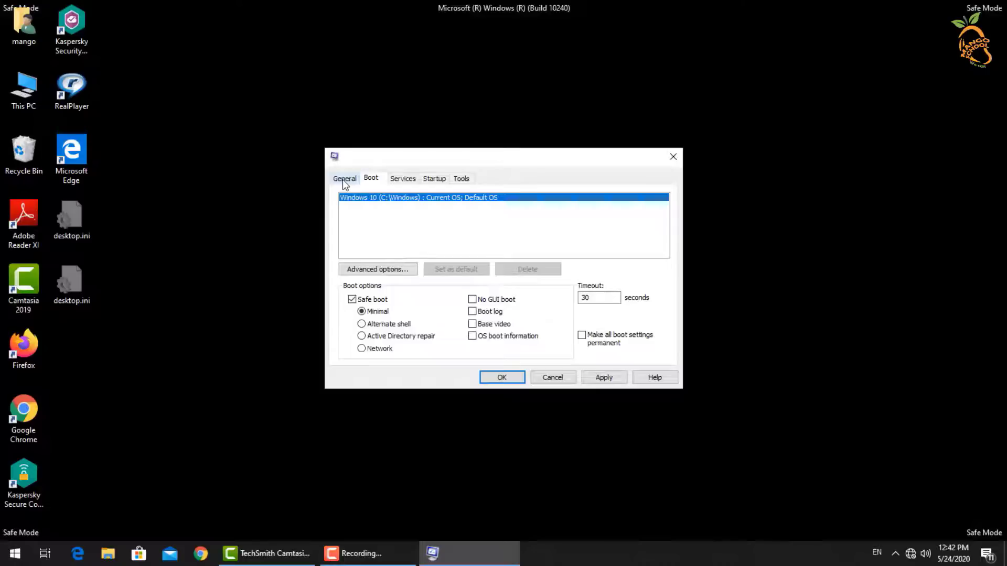
click(344, 179)
click(371, 179)
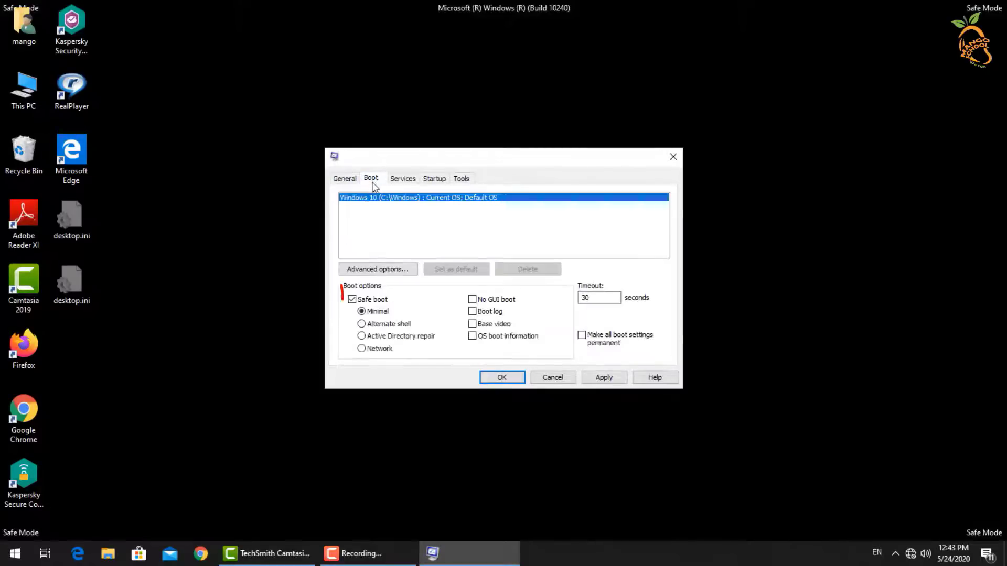
click(366, 301)
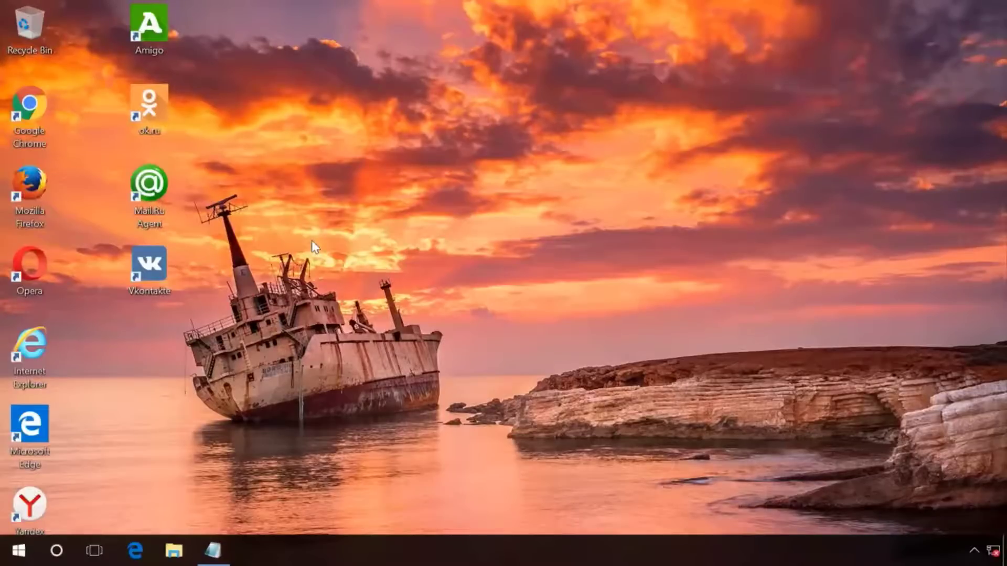
Open the properties of the Google Chrome desktop shortcut and inspect the full path in its Target field
right_click(29, 116)
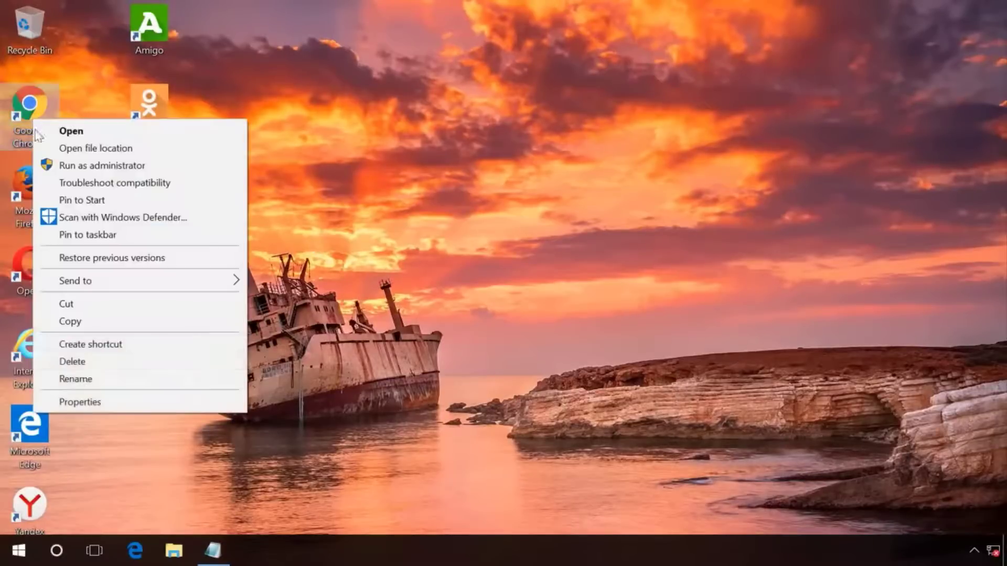
click(90, 400)
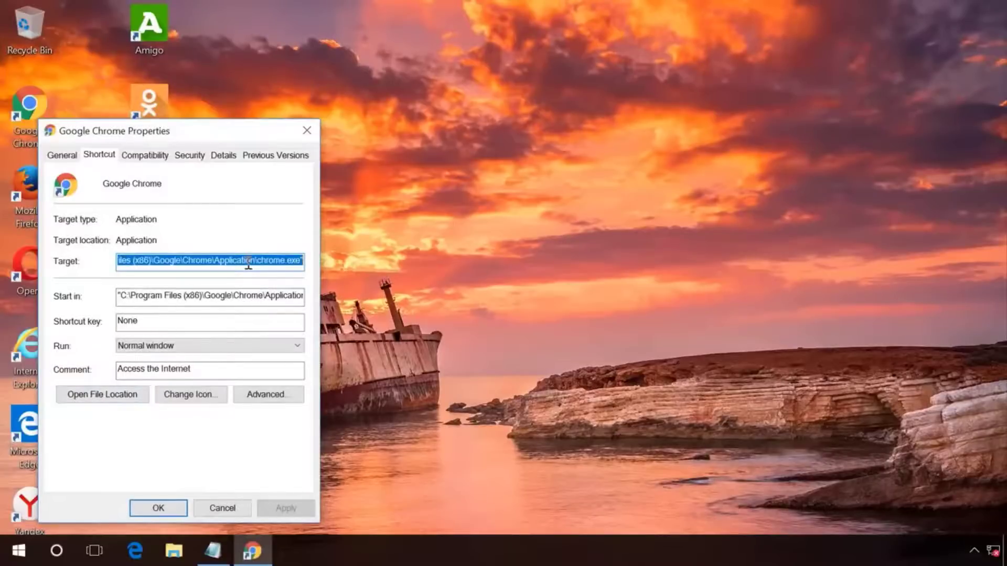
drag(236, 138, 430, 117)
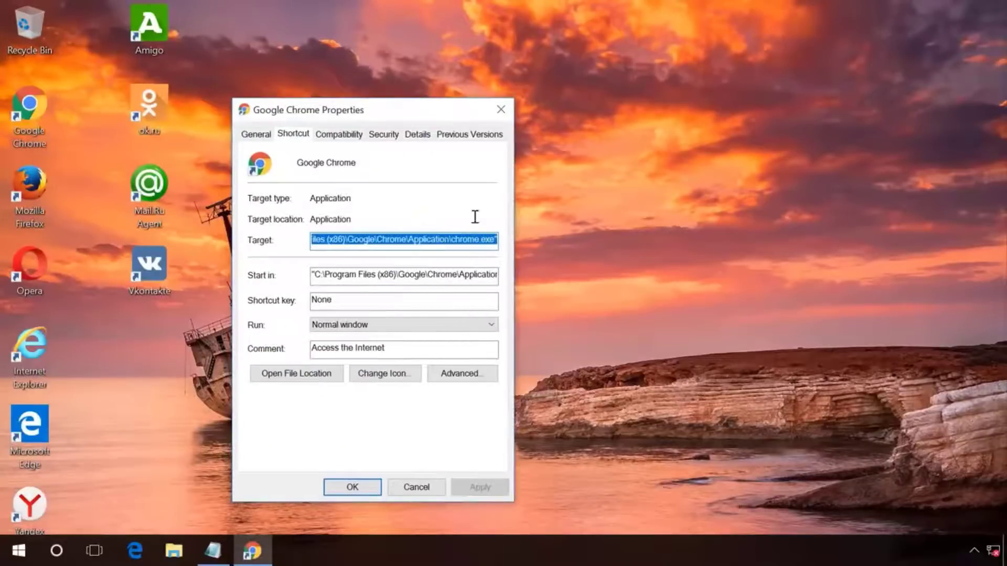
click(433, 236)
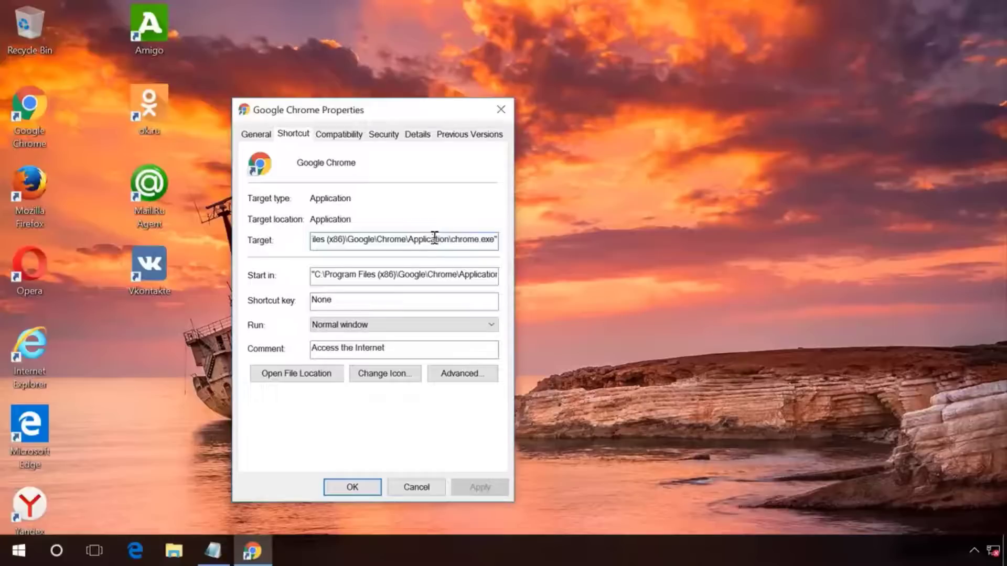
drag(434, 236, 479, 240)
click(344, 238)
click(478, 240)
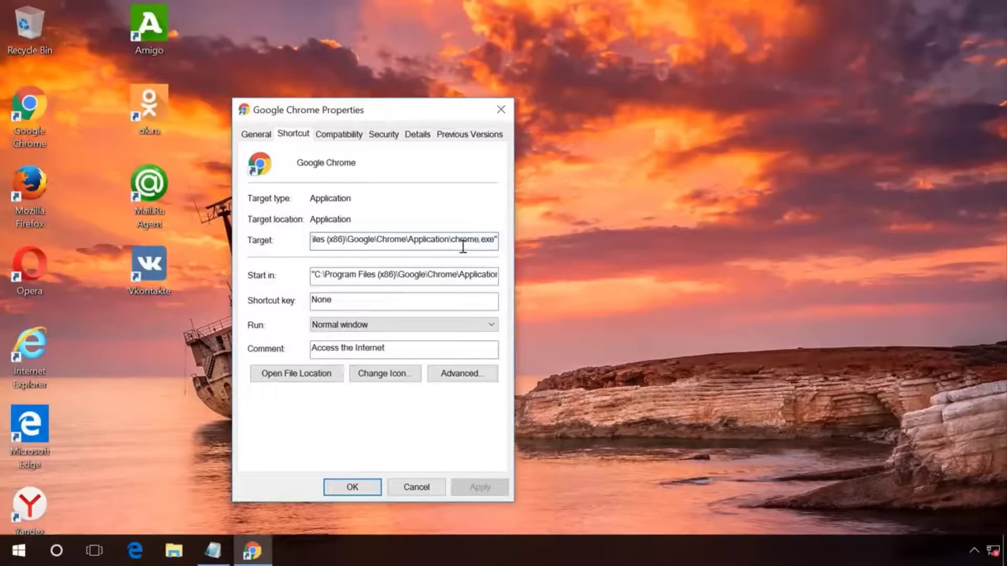
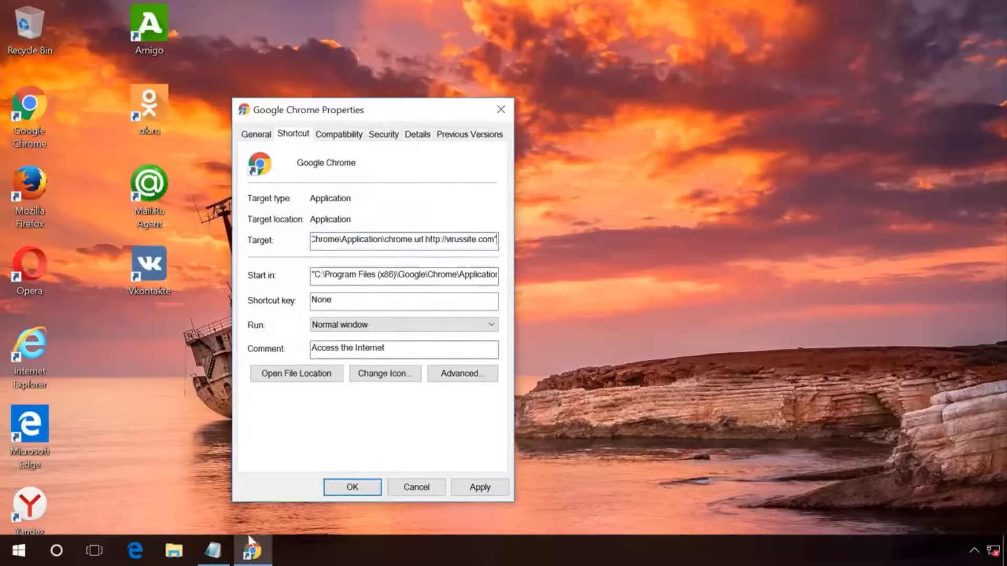
Check the correct path in Notepad, restore the shortcut's Target to the Program Files (x86) chrome.exe path, and apply the change
key(alt+Tab)
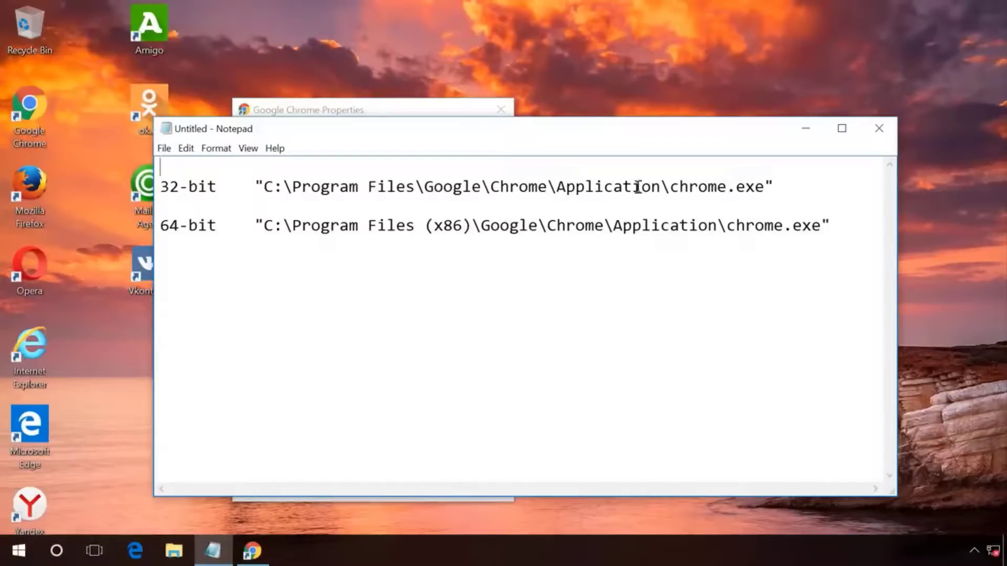
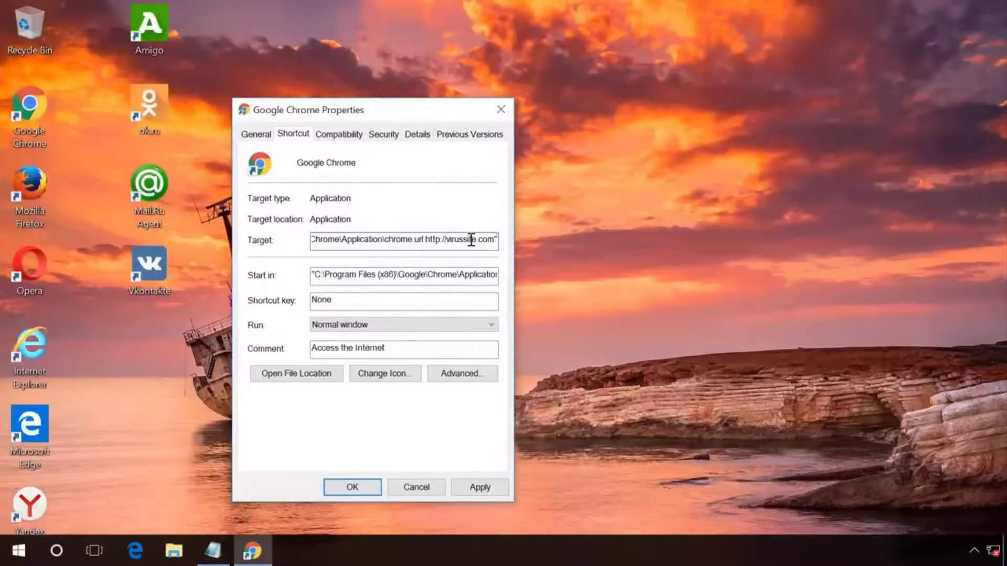
key(ctrl+z)
click(478, 485)
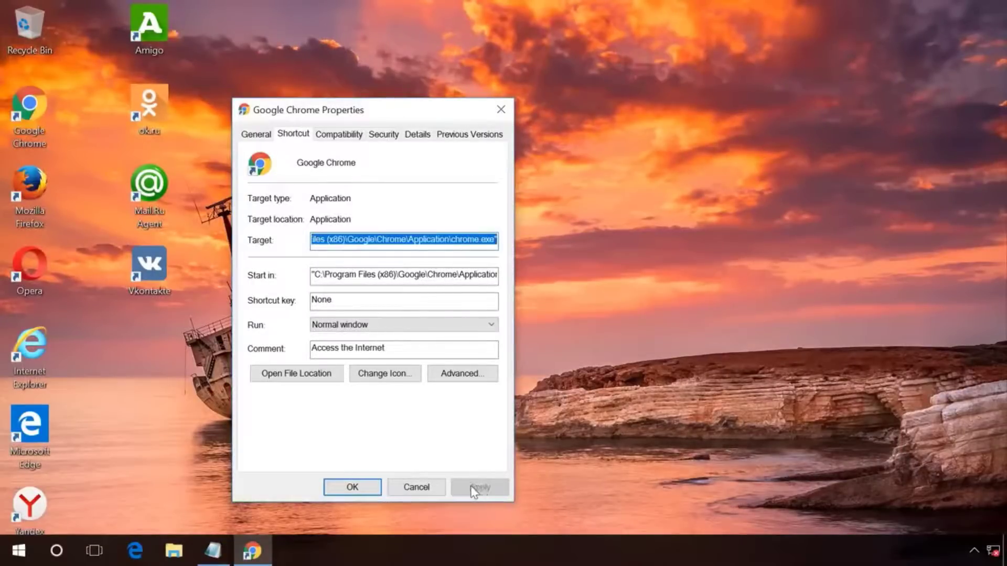
click(352, 487)
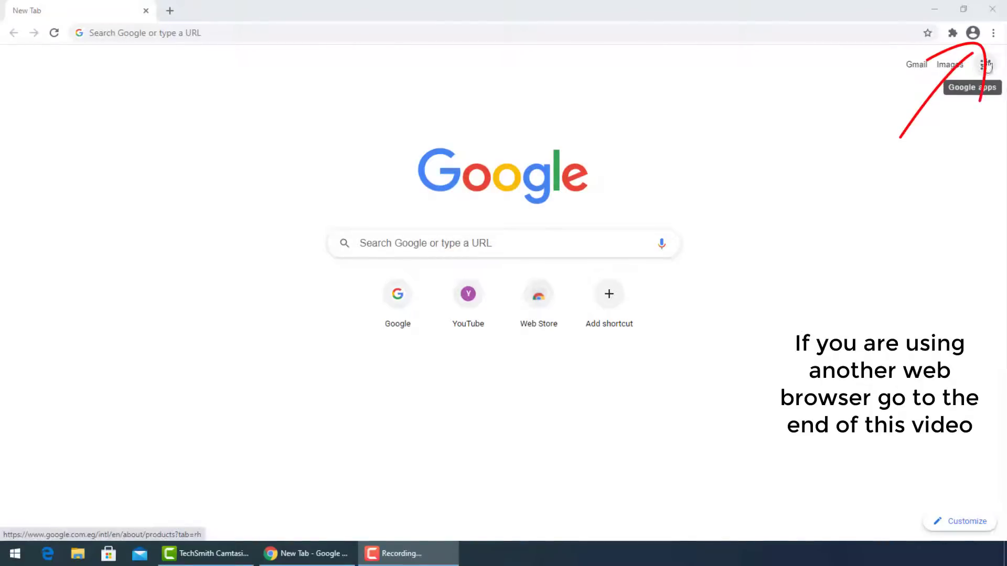
Switch to Google Chrome, open the Clear browsing data settings, and set the basic time range to Last 7 days
click(995, 35)
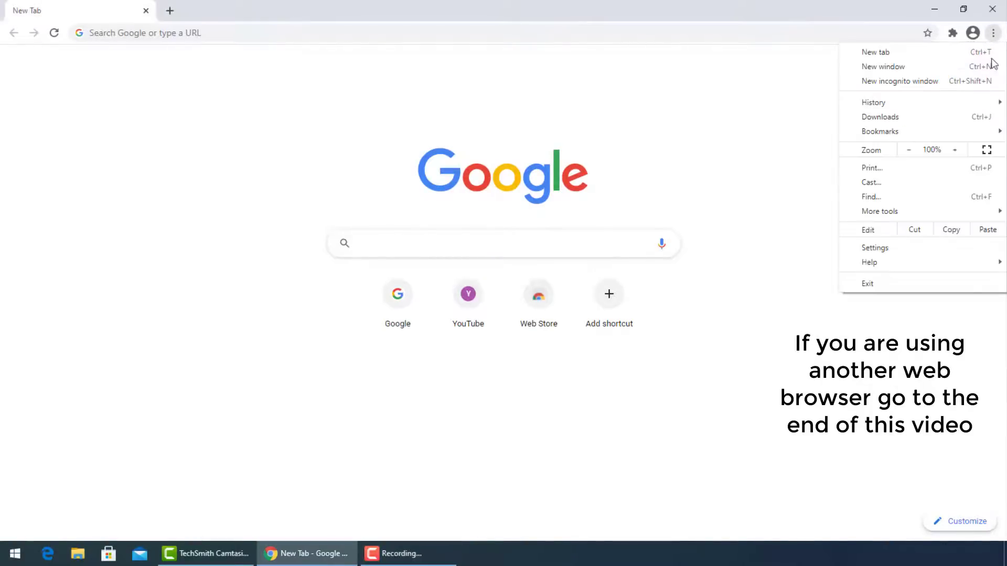
click(903, 250)
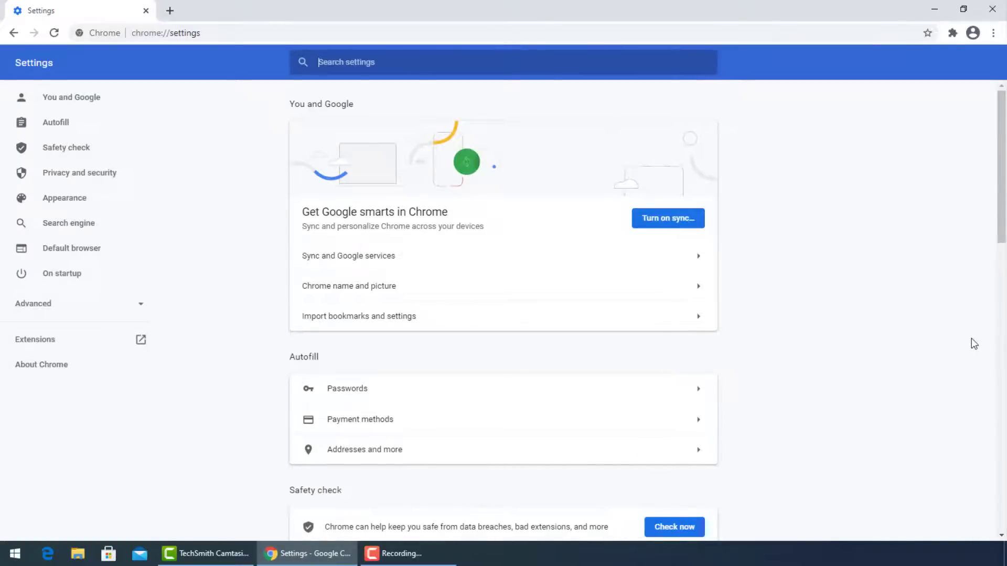
scroll(858, 367, down, 5)
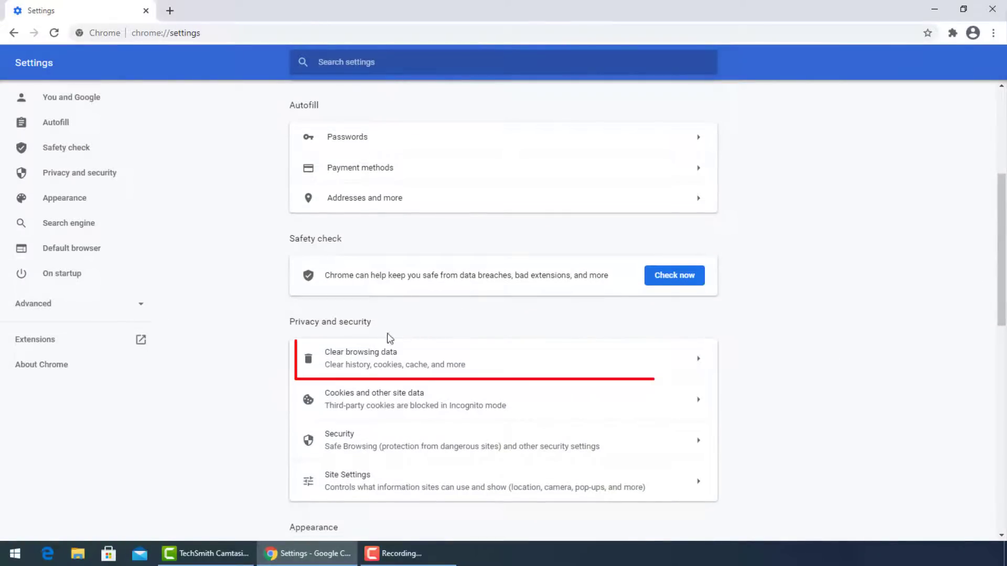
click(388, 364)
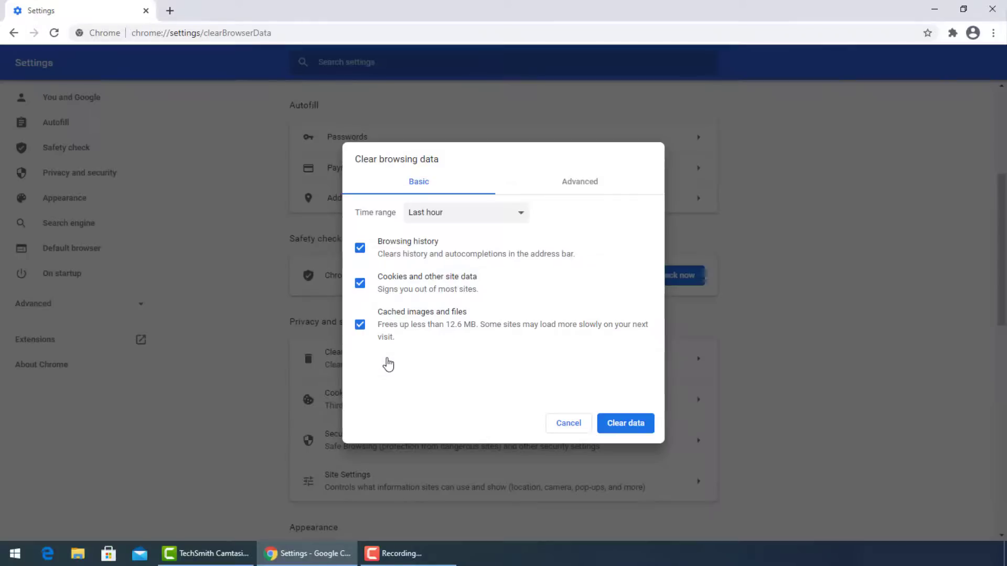
click(517, 213)
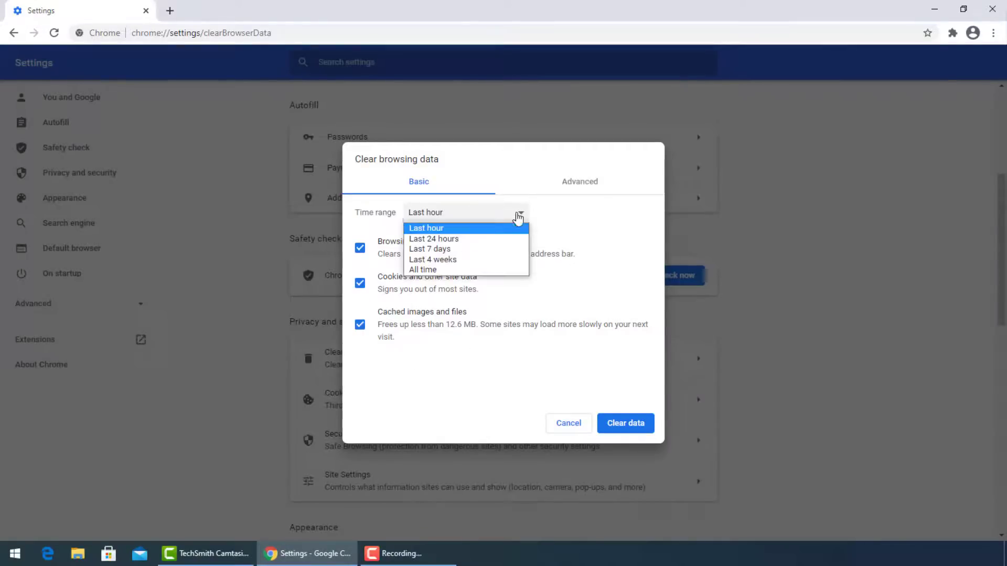
click(470, 250)
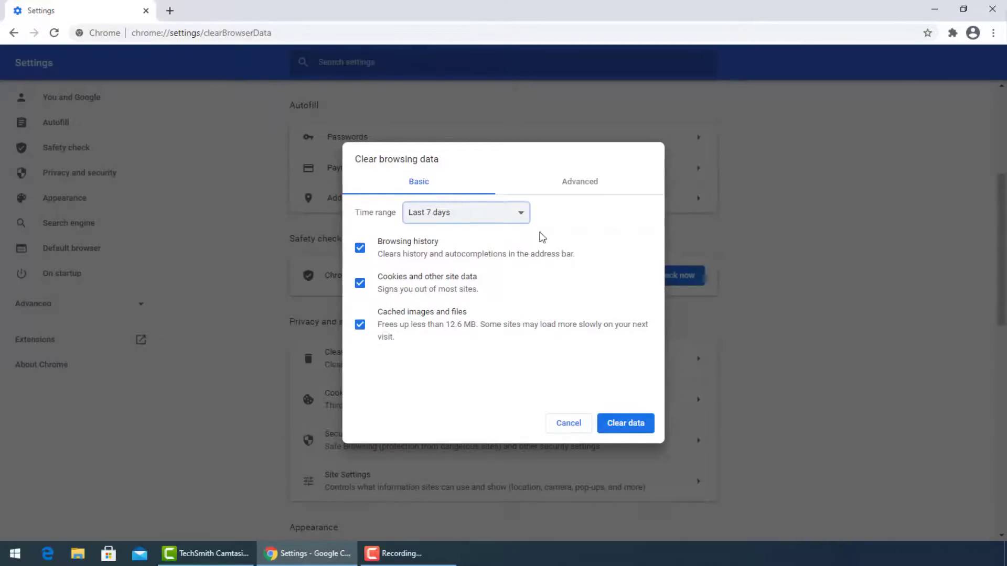
Set the time range for the advanced browsing data options to Last 7 days
click(586, 186)
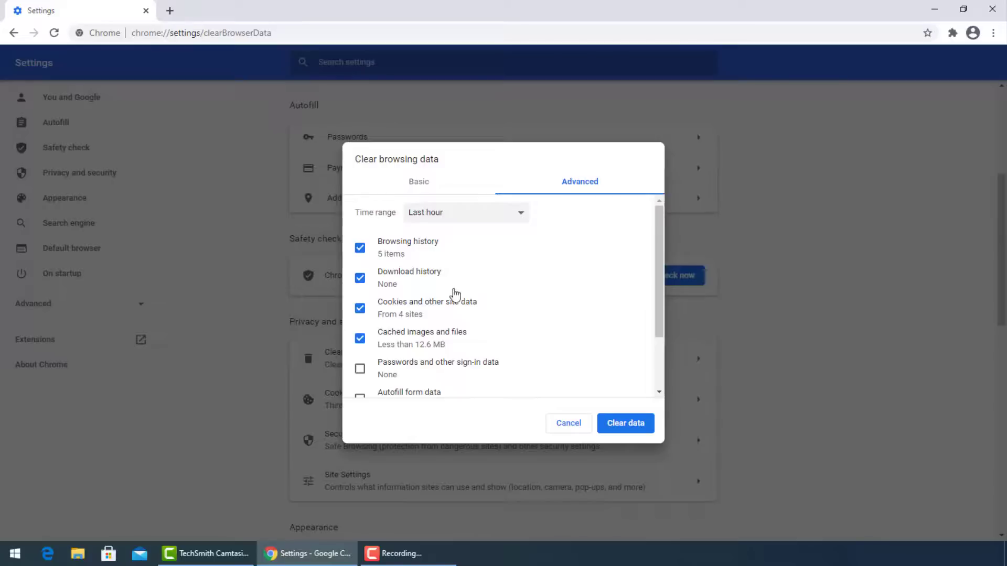
click(513, 219)
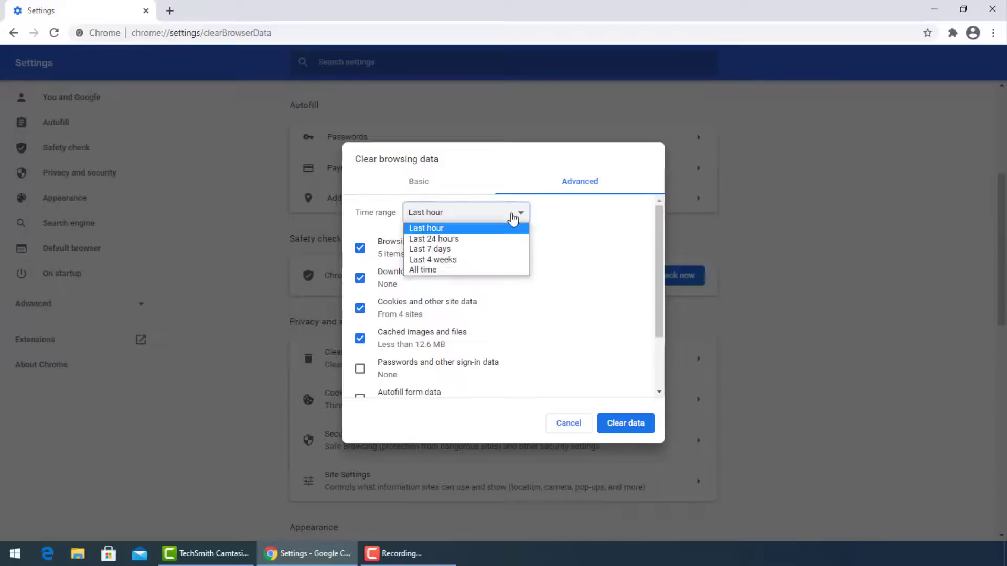
click(487, 249)
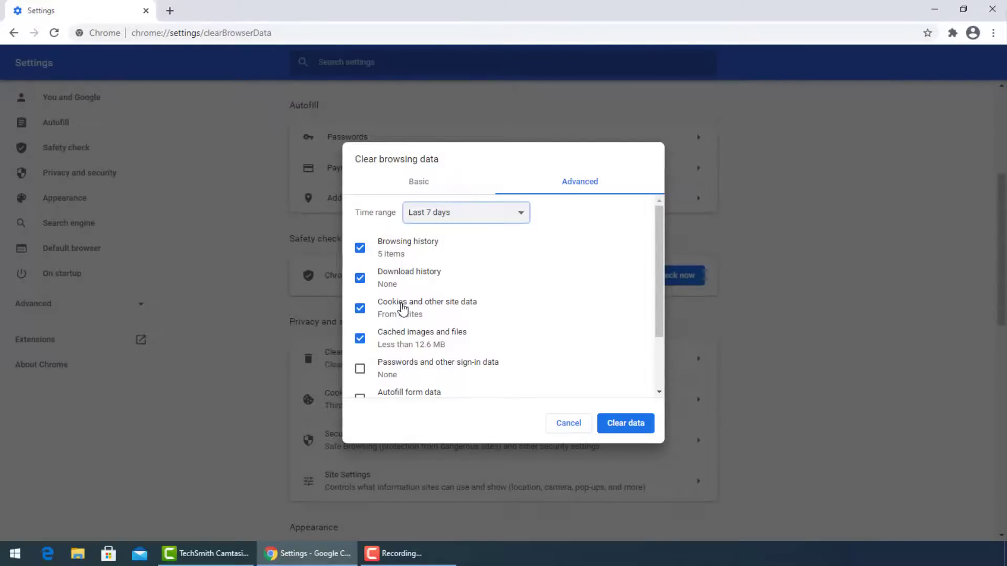
Include passwords and other sign-in data, autofill form data, site settings and hosted app data, and clear the selected browsing data
click(419, 370)
scroll(517, 349, down, 3)
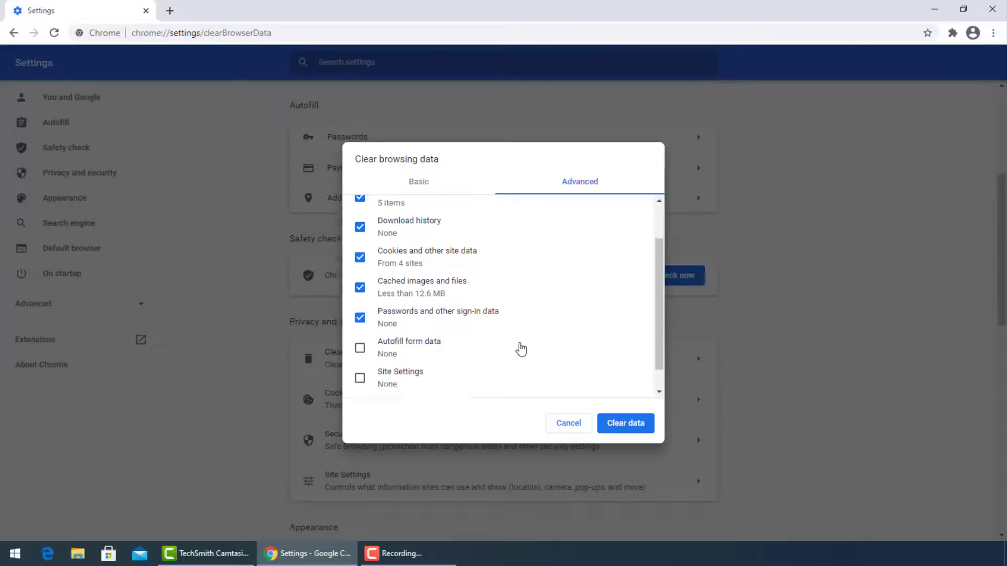
click(424, 325)
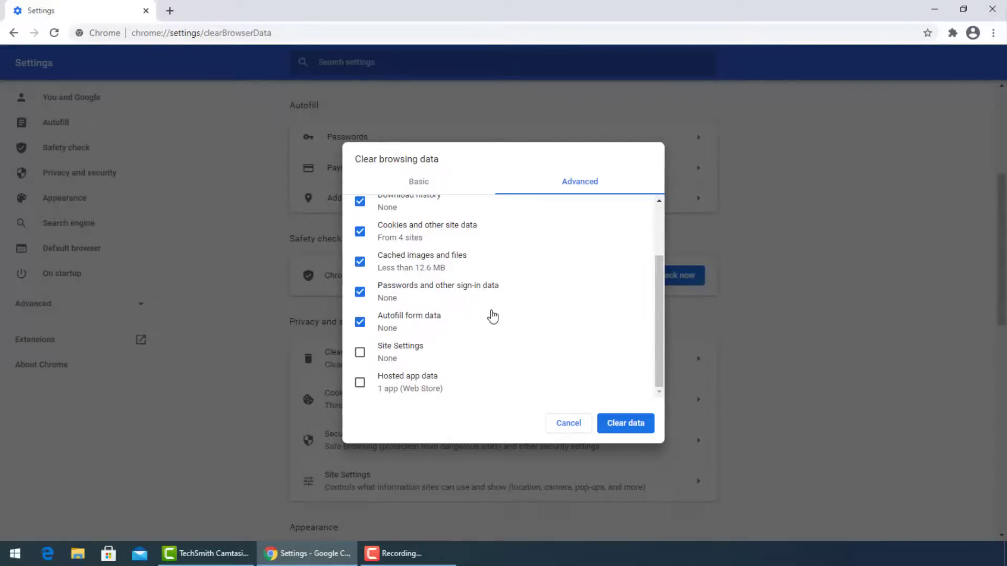
click(412, 350)
click(417, 378)
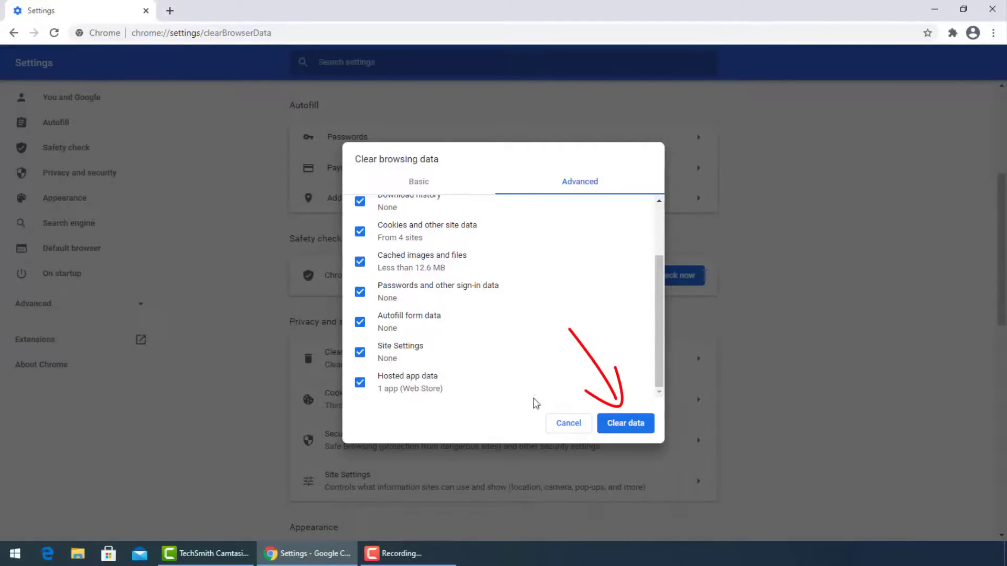
click(612, 430)
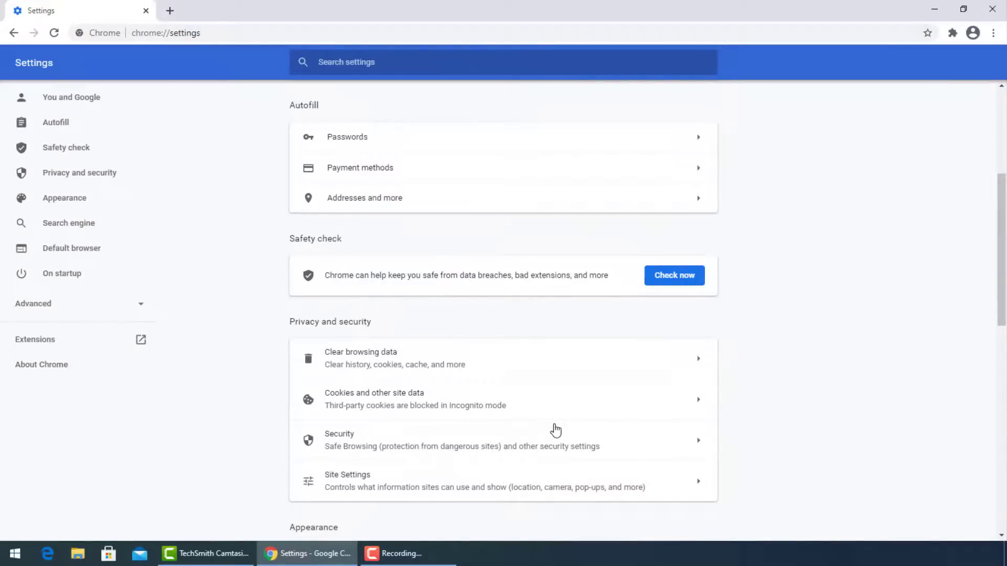
Turn on clearing cookies and site data when quitting Chrome in the Cookies and other site data settings
scroll(815, 388, down, 1)
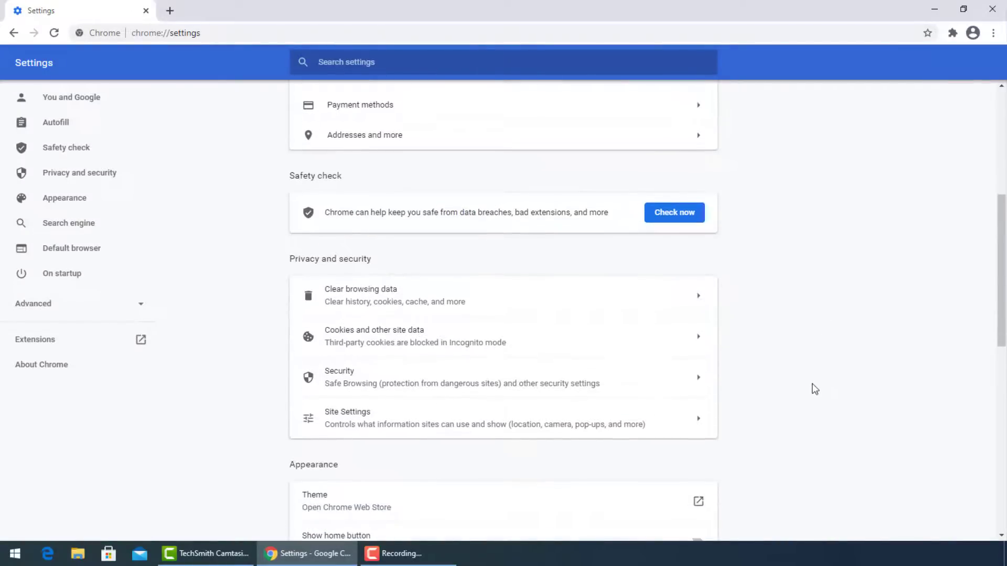
click(436, 339)
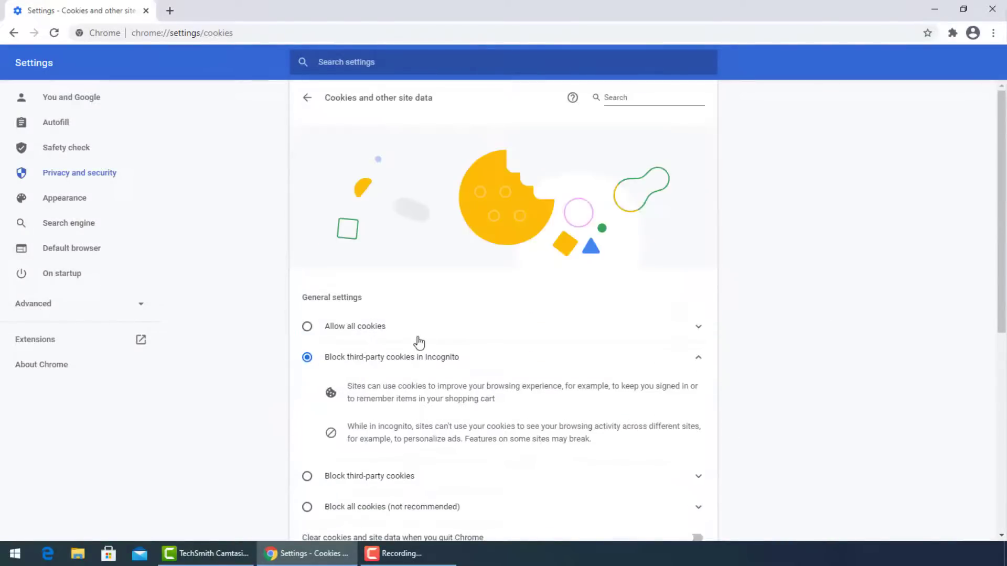
scroll(499, 357, down, 2)
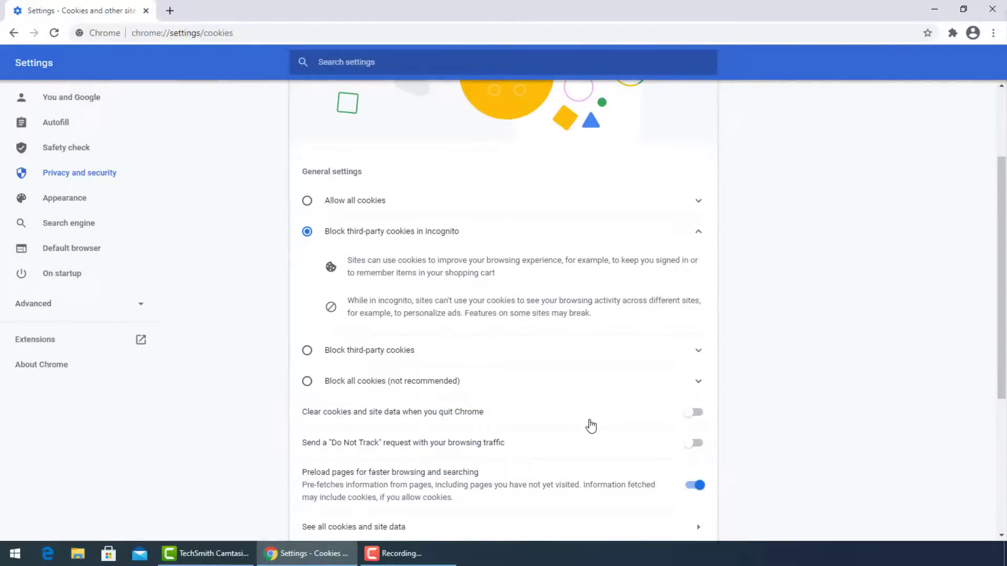
scroll(591, 426, down, 2)
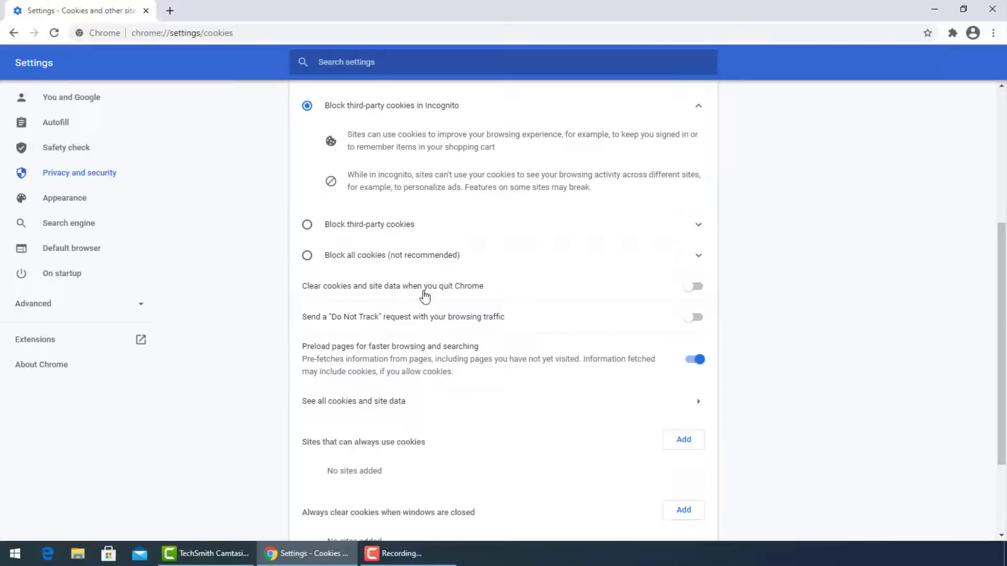
click(694, 289)
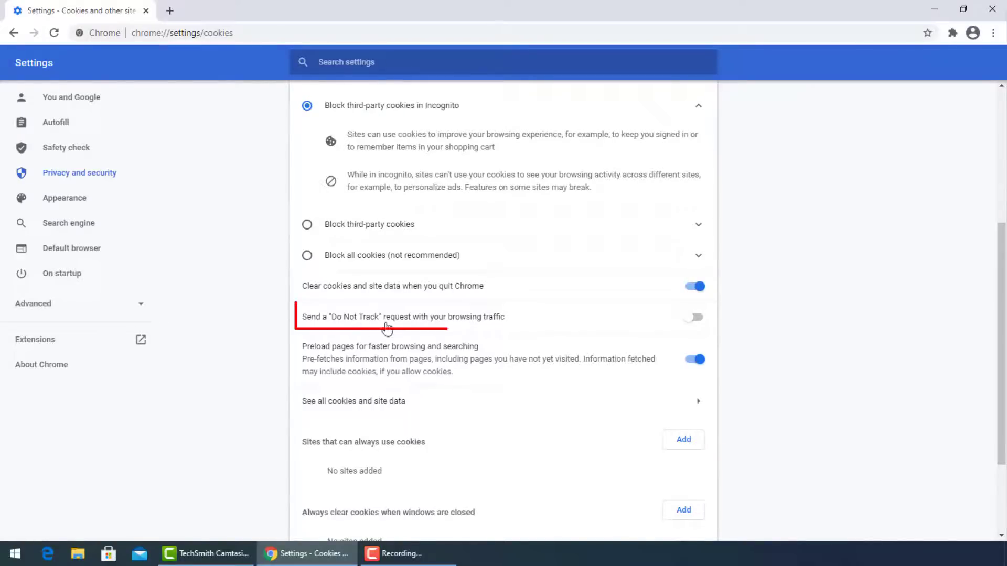
Turn on sending a "Do Not Track" request with browsing traffic, confirm it, and return to the main settings
scroll(463, 340, down, 1)
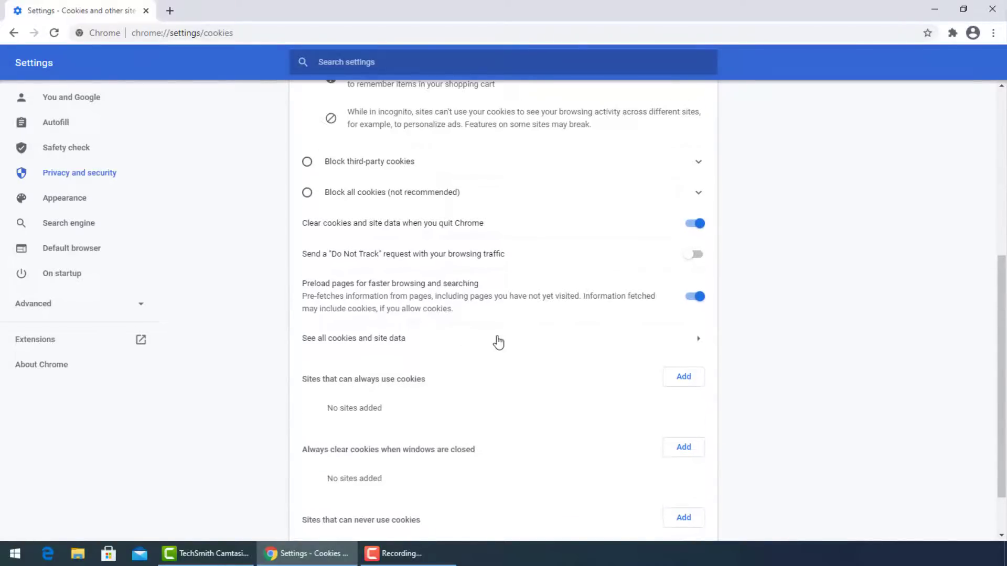
click(696, 256)
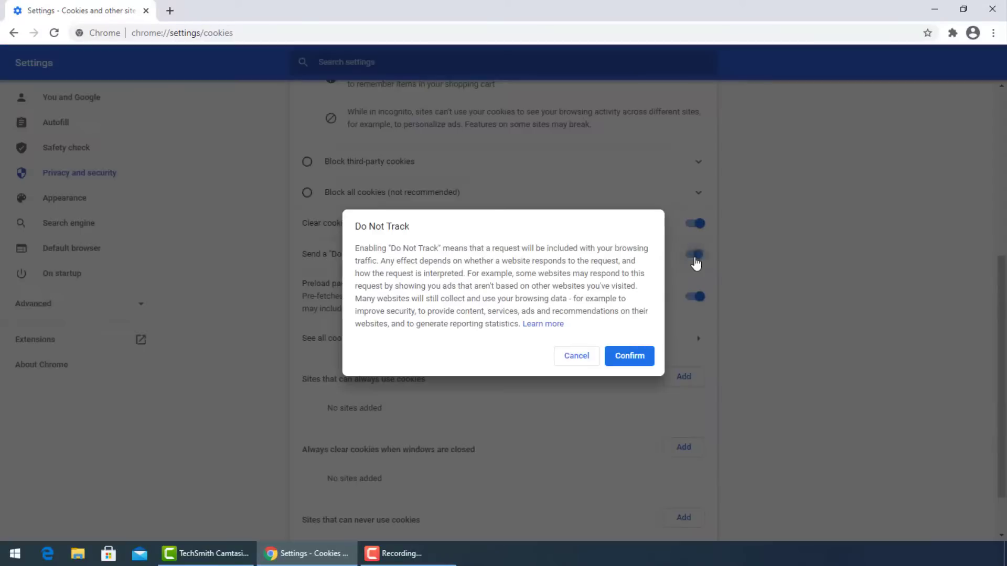
click(630, 356)
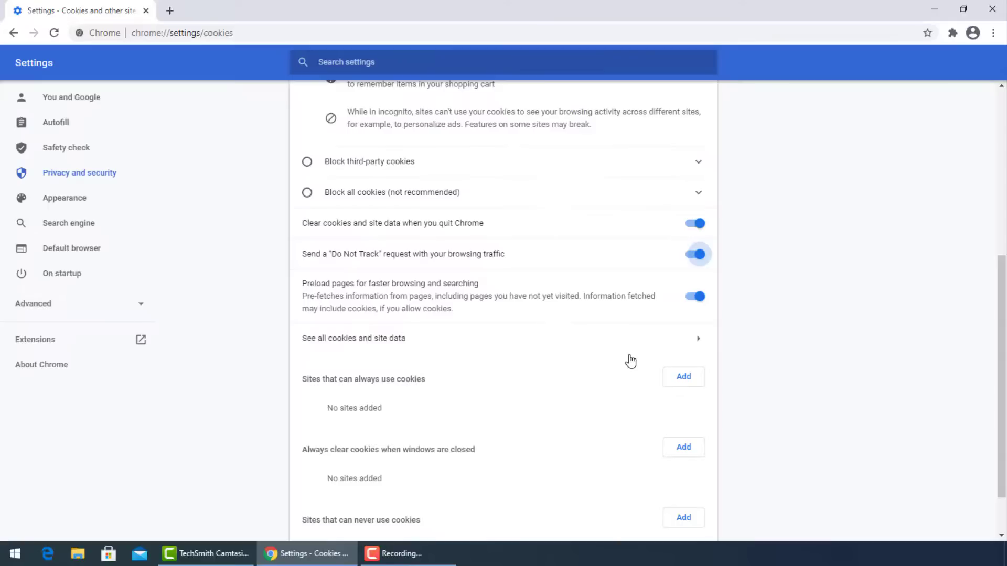
scroll(568, 354, down, 2)
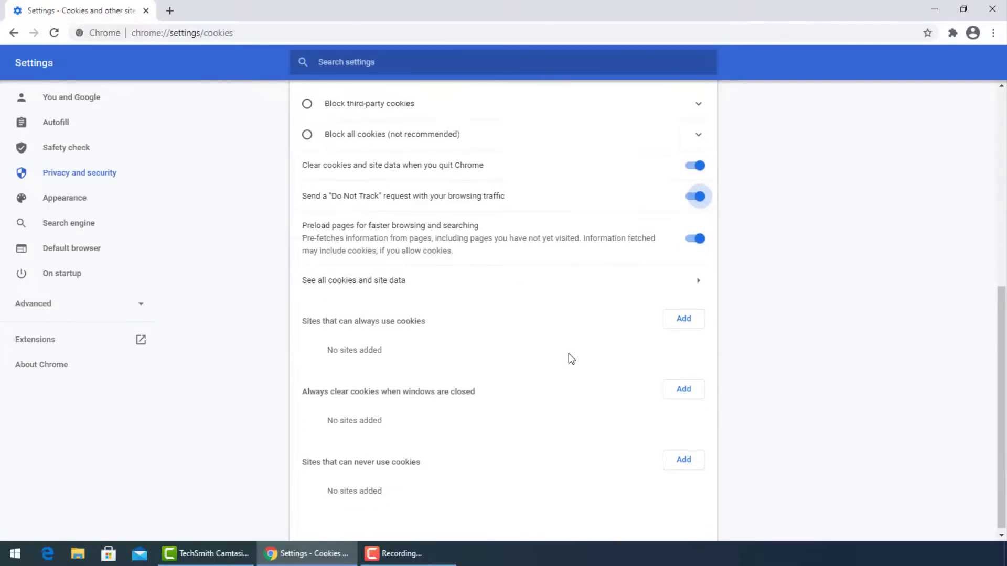
scroll(454, 262, up, 7)
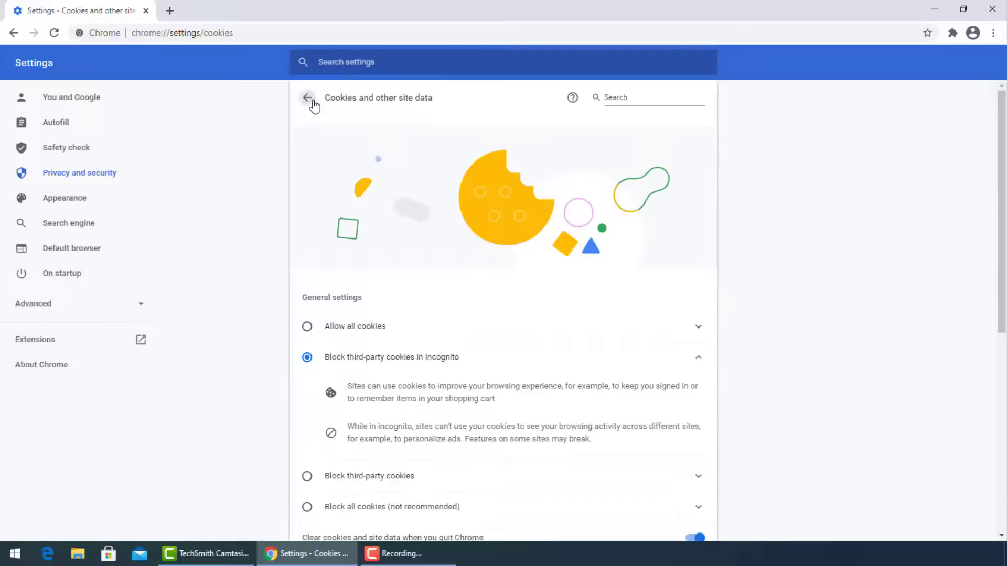
click(309, 99)
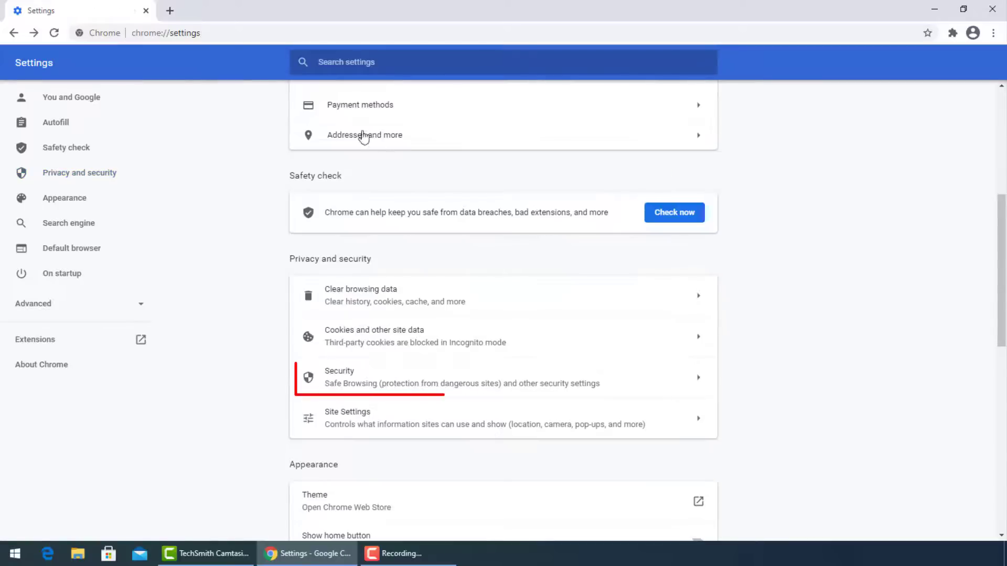
Review the Safe Browsing protection level and the secure DNS options in the Security settings
click(473, 384)
scroll(479, 375, down, 2)
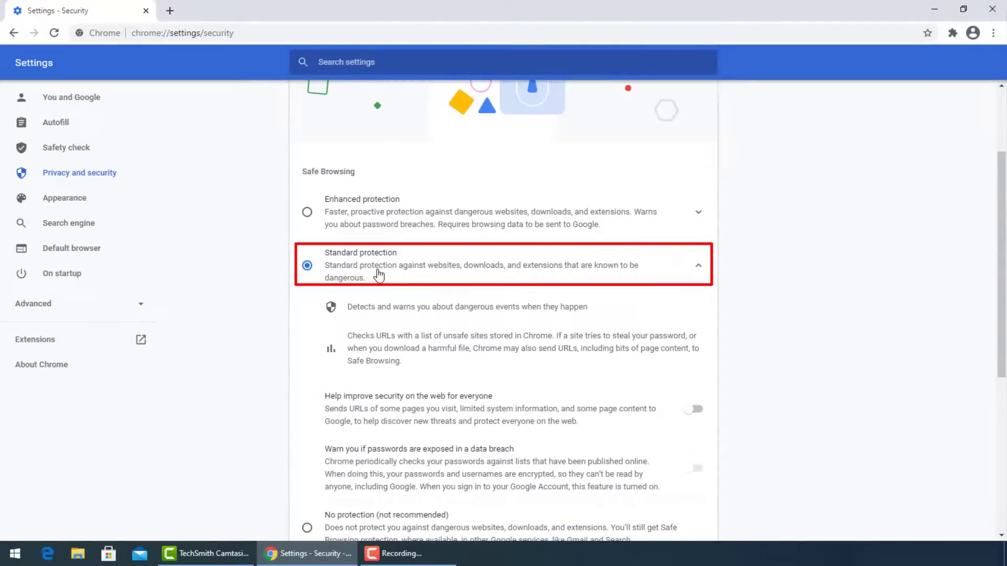
scroll(379, 273, down, 5)
scroll(378, 270, down, 1)
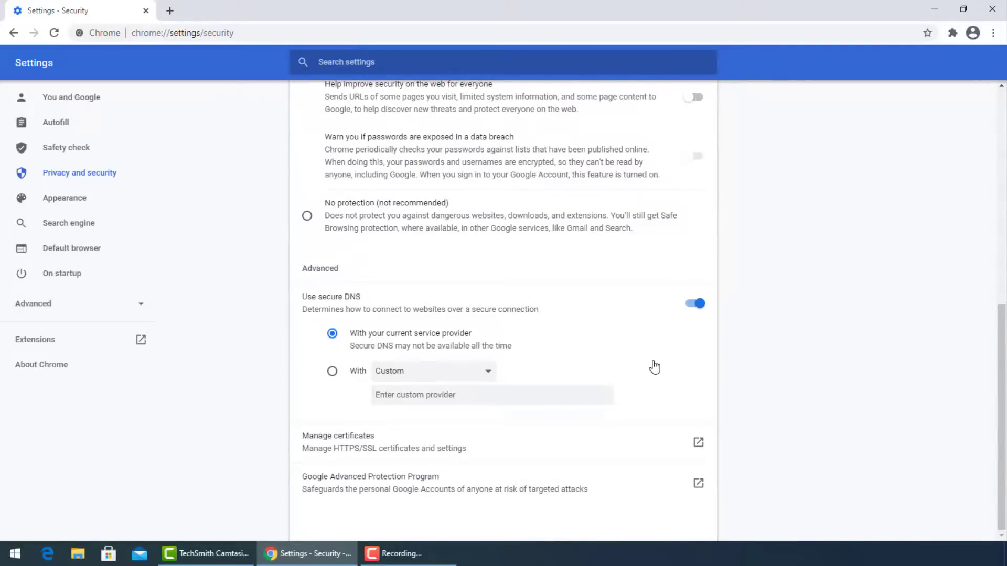
scroll(525, 252, up, 8)
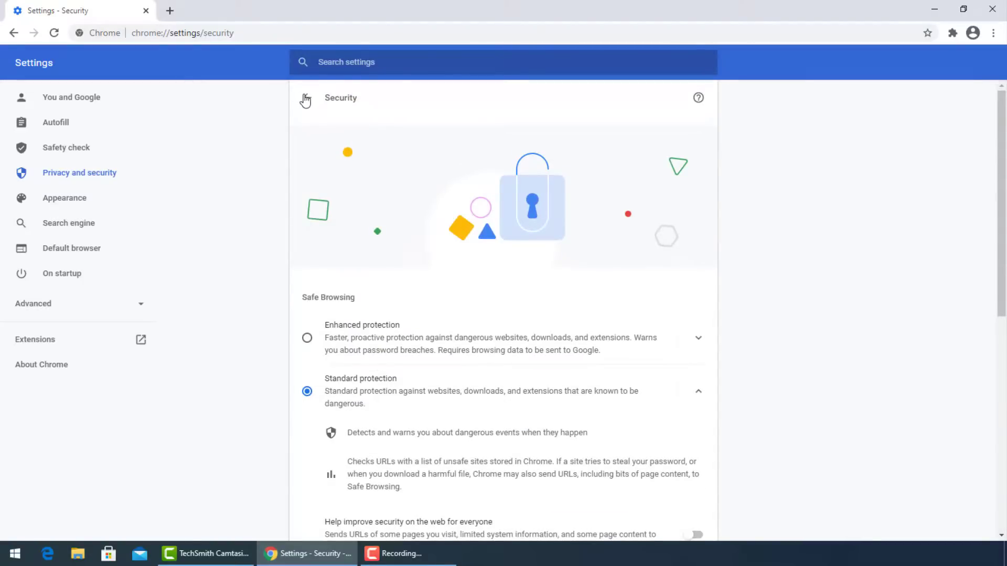
click(305, 100)
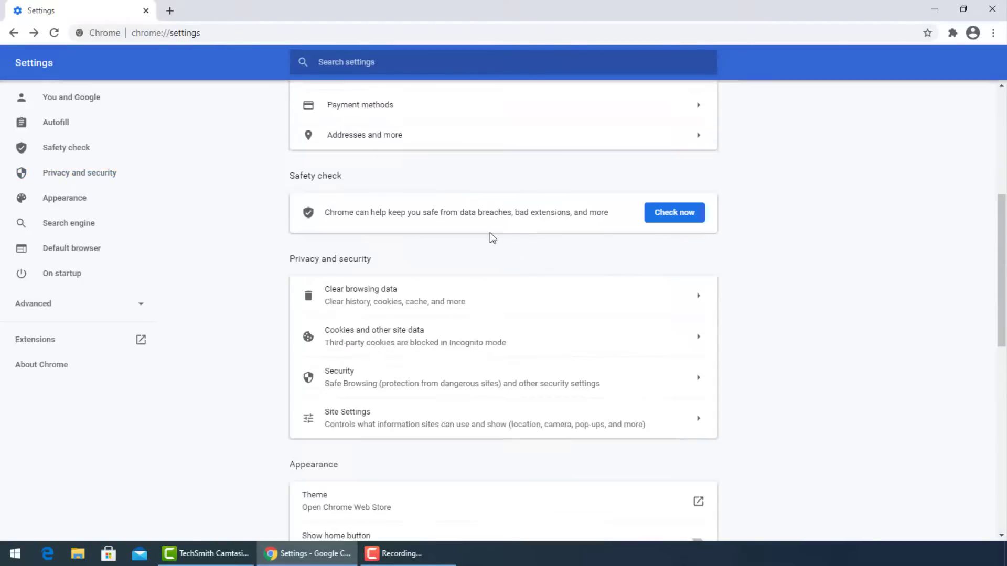
Block location access for all sites in the Site Settings permissions
click(368, 417)
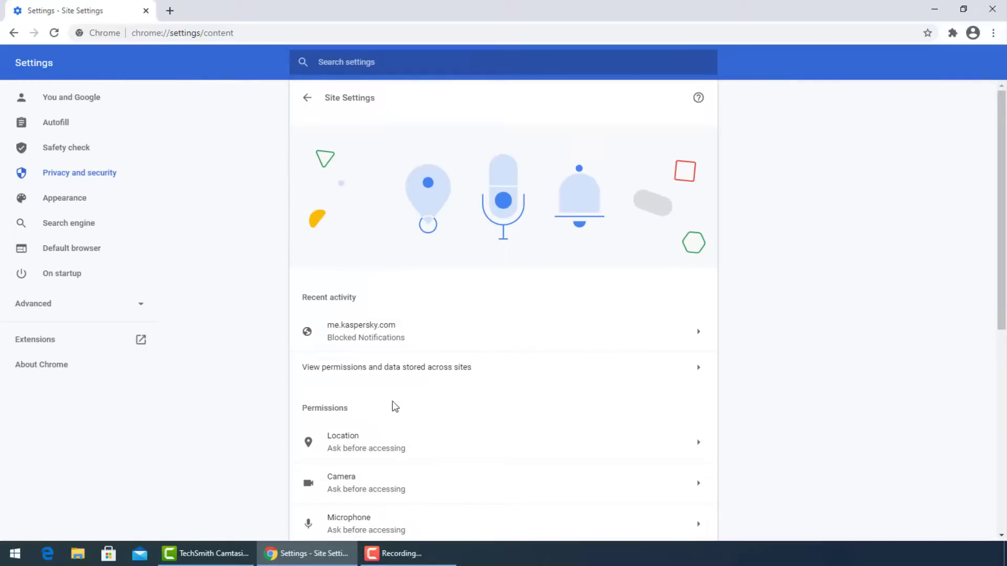
scroll(395, 407, down, 6)
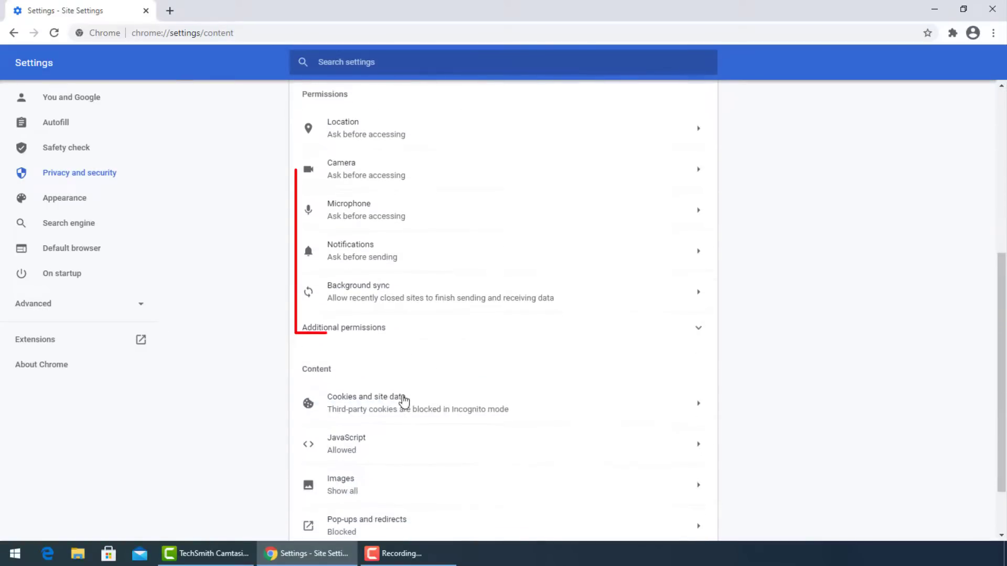
scroll(404, 402, up, 1)
click(341, 195)
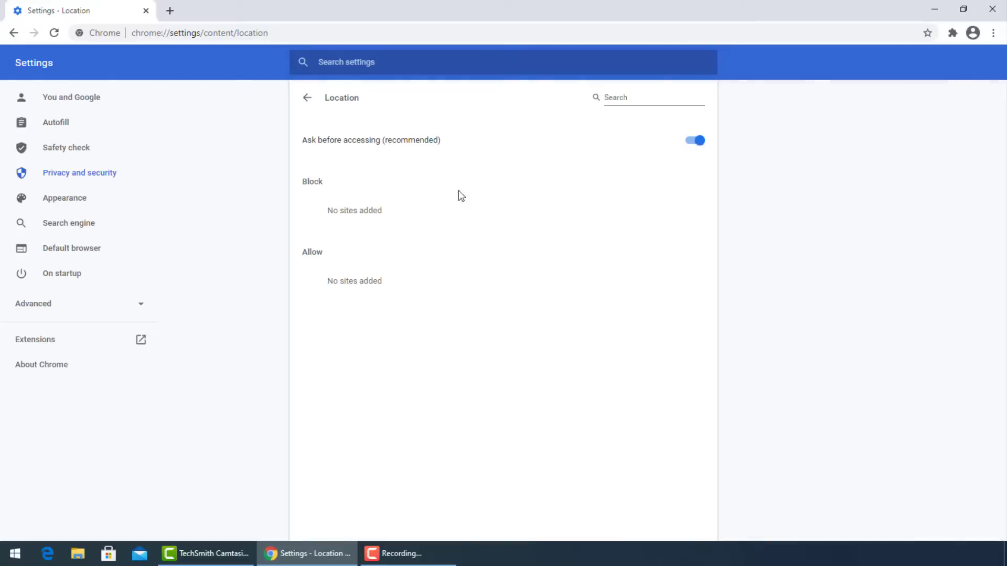
click(693, 142)
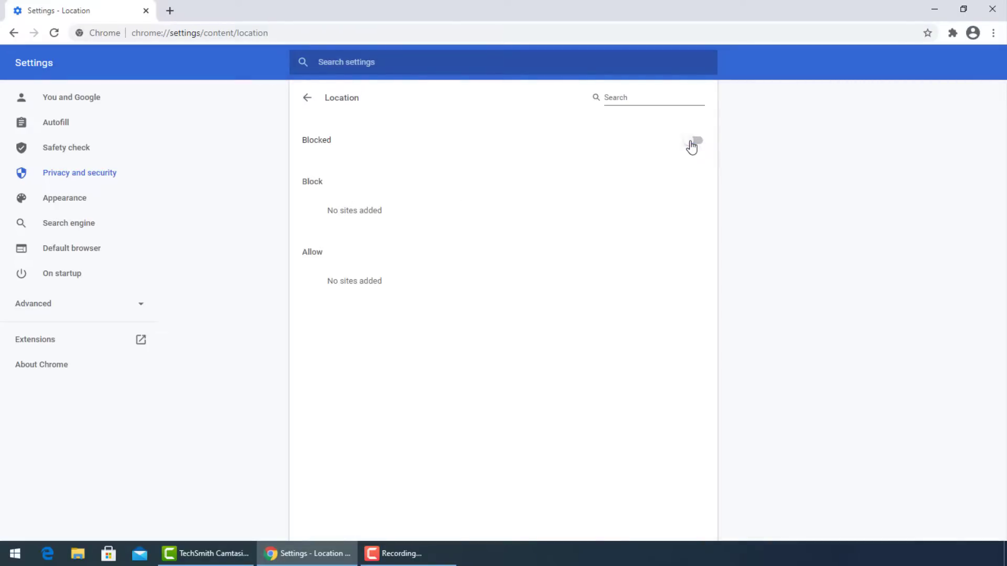
click(307, 99)
Block camera access for all sites in the Site Settings permissions
scroll(411, 238, down, 3)
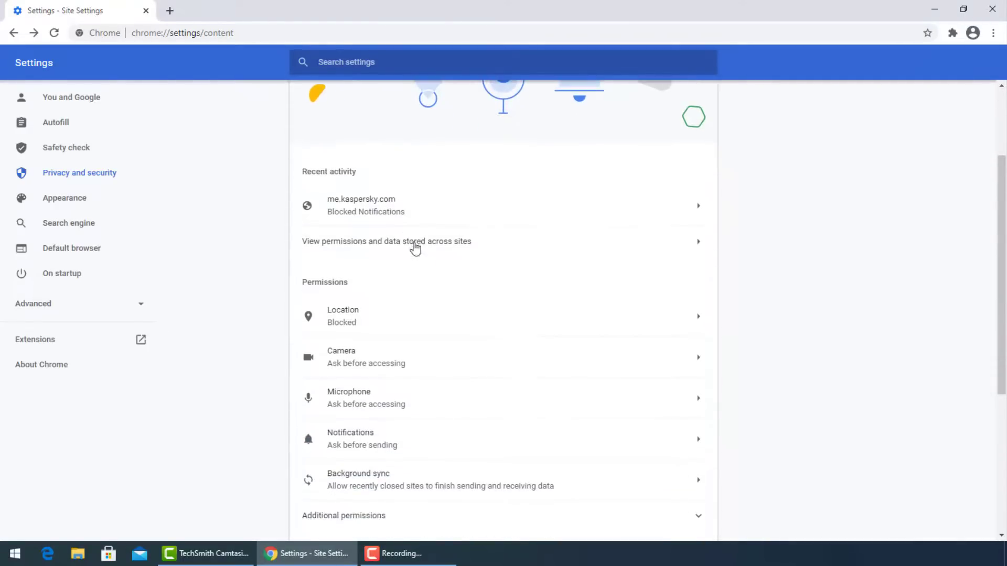
click(350, 355)
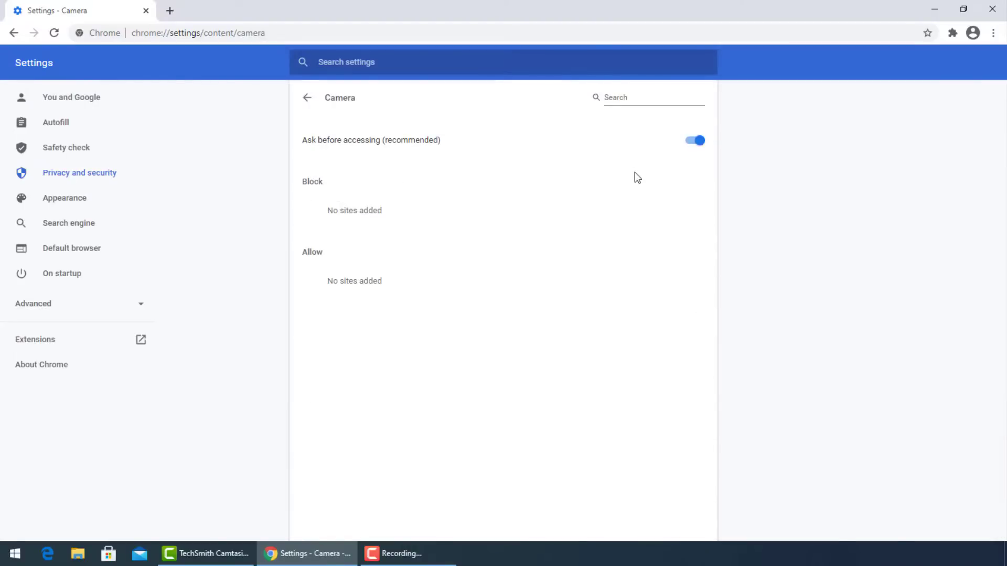
click(692, 141)
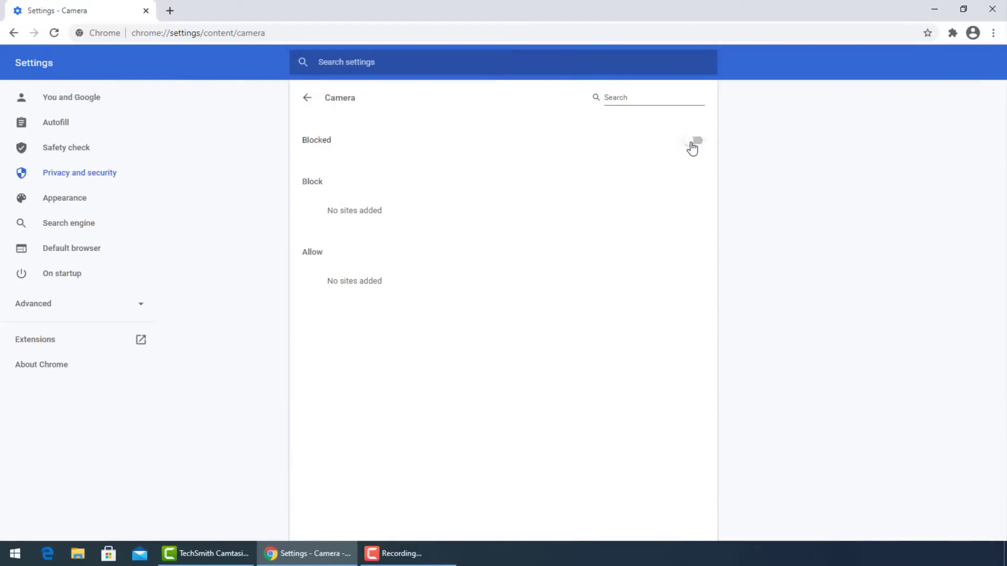
click(308, 98)
Review the remaining site permissions and check the blocking setting for pop-ups and redirects
scroll(436, 272, down, 4)
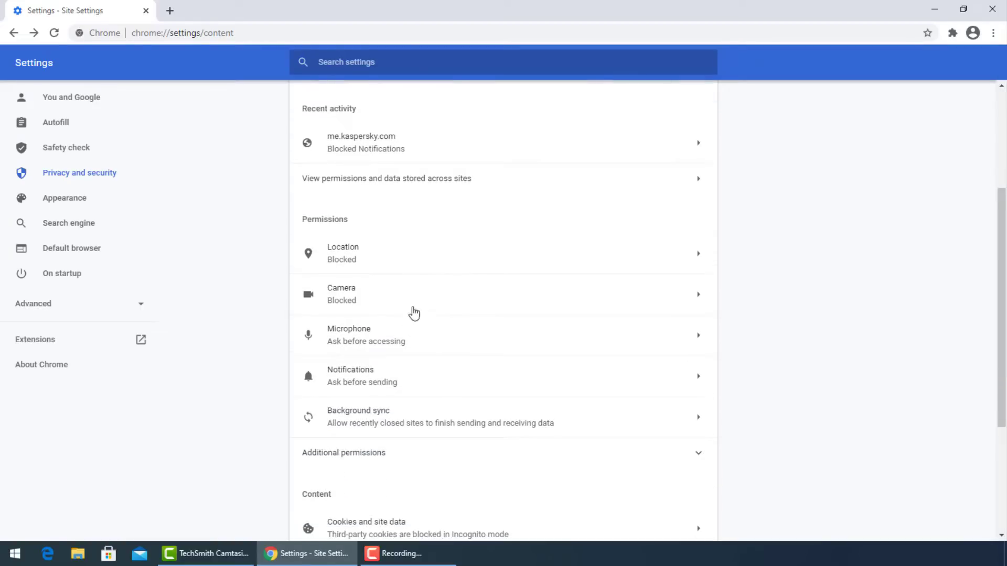
scroll(406, 351, down, 2)
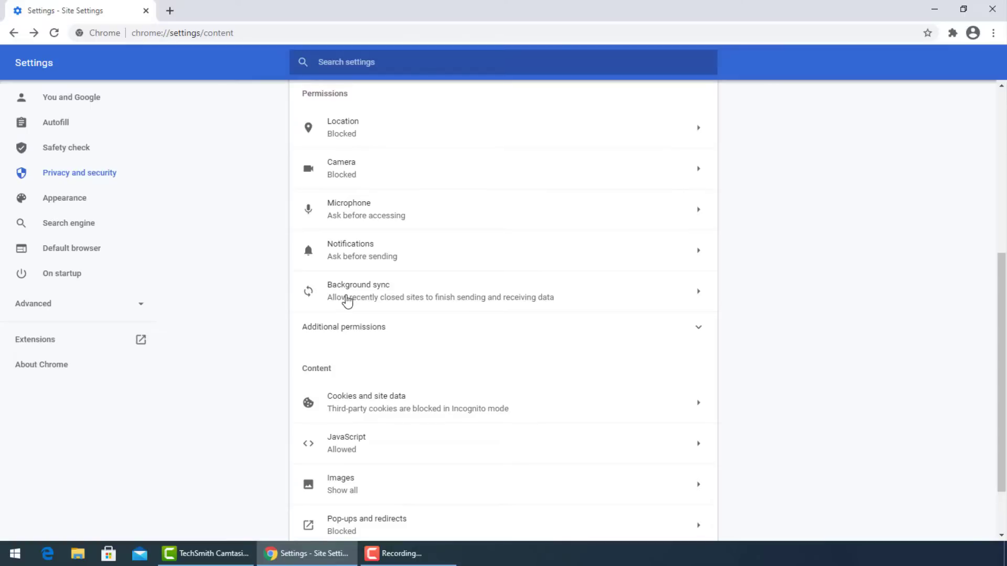
scroll(349, 301, down, 2)
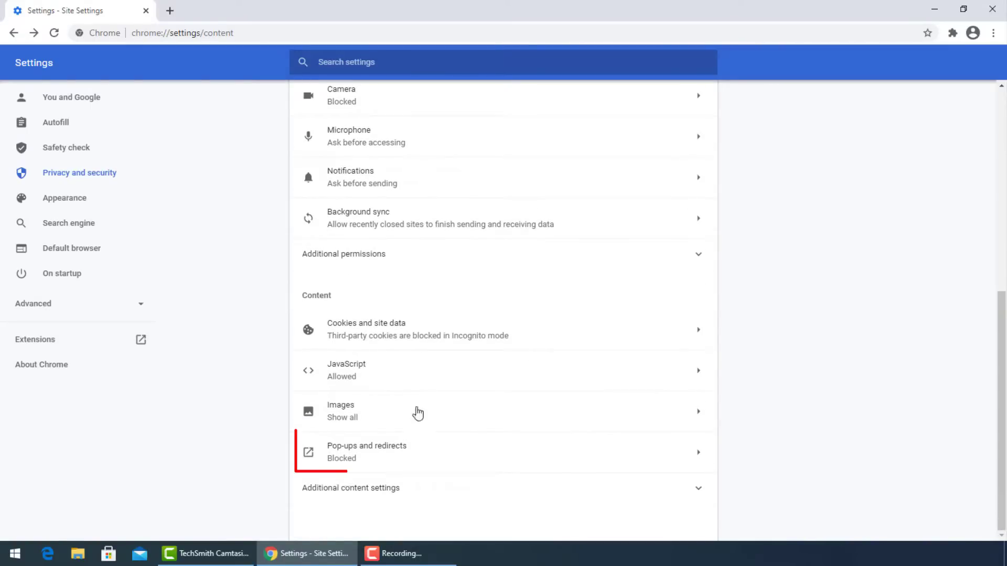
click(370, 457)
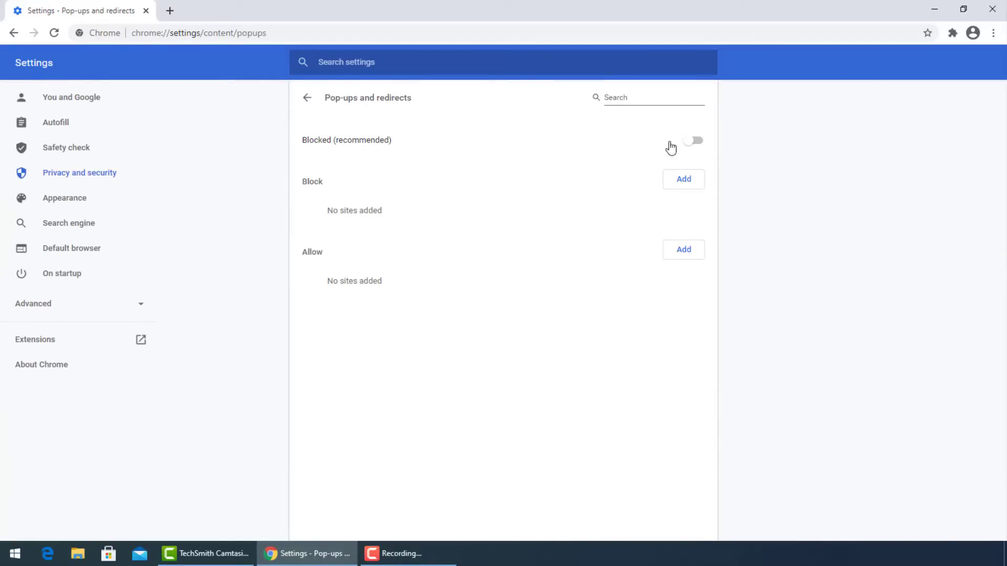
click(307, 98)
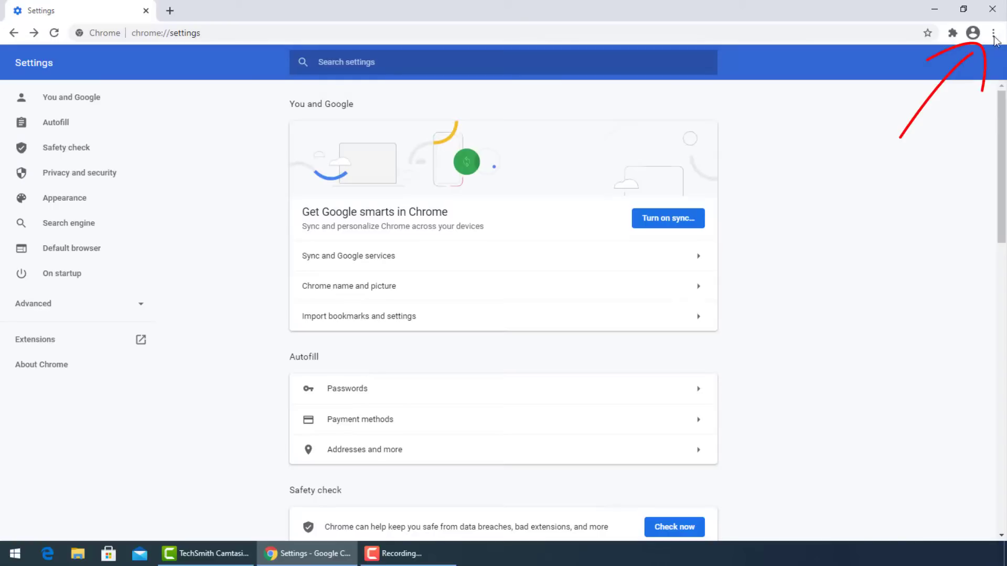
Open the browser's extensions page and remove the Tabby Cat extension
click(993, 34)
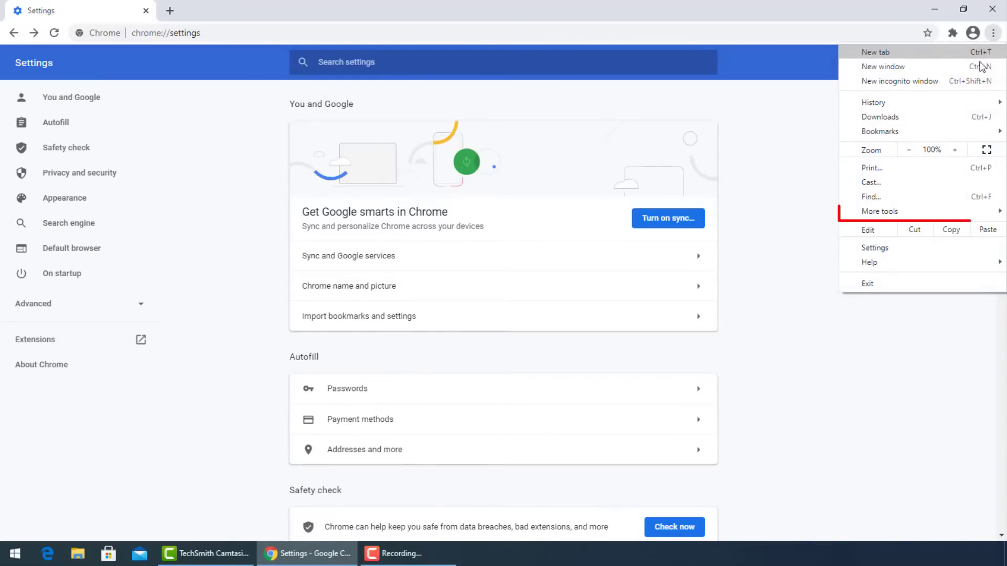
mouse_move(931, 214)
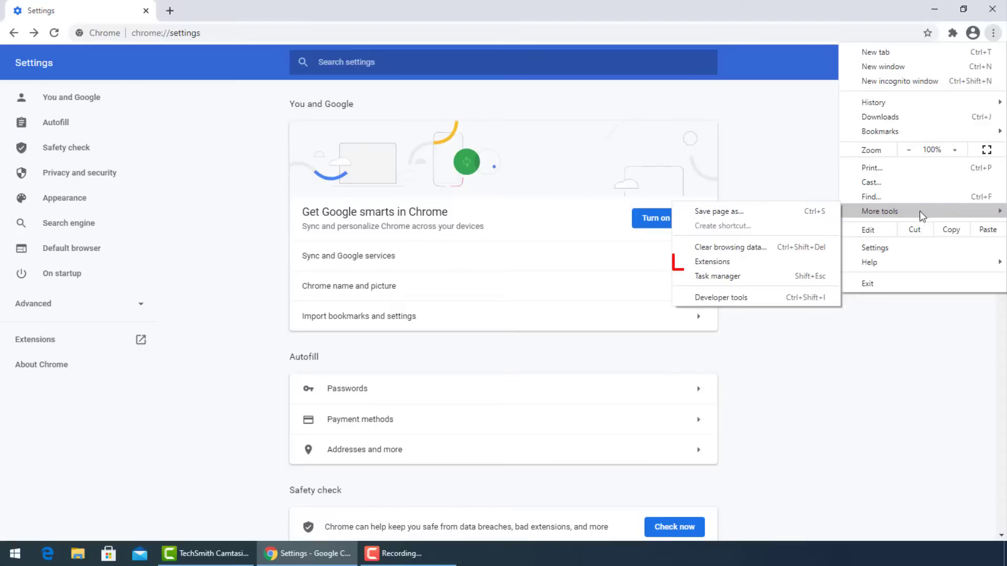
click(723, 263)
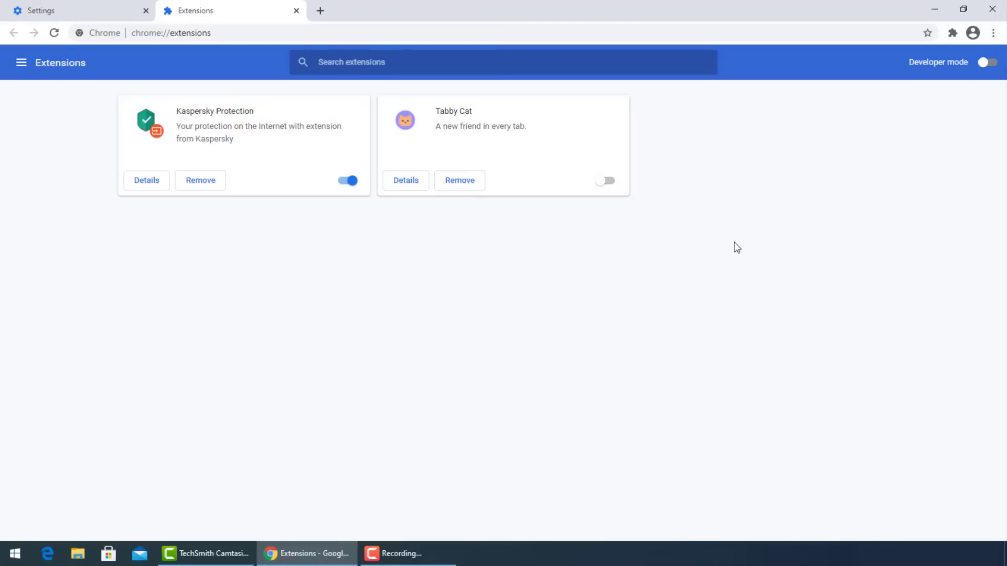
click(460, 184)
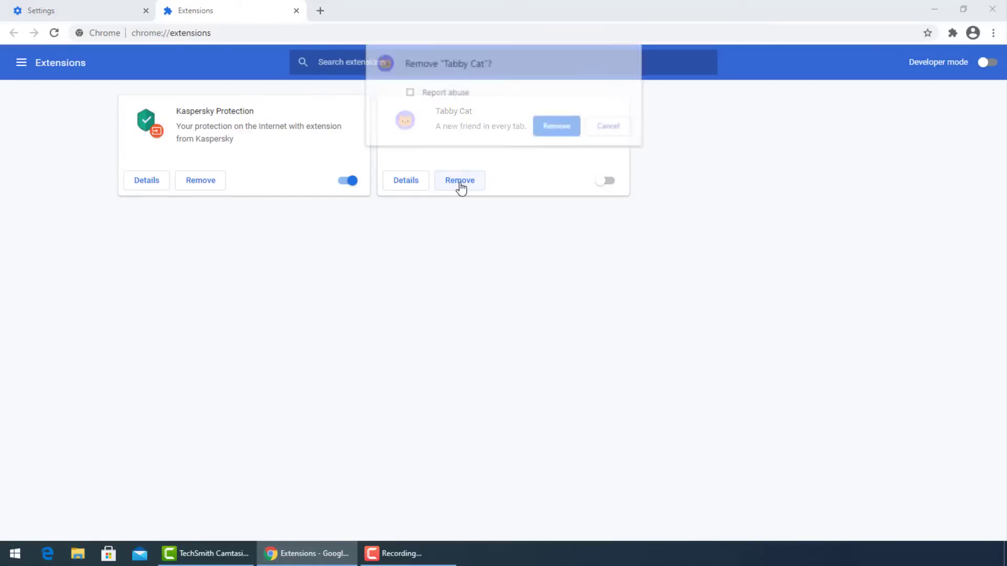